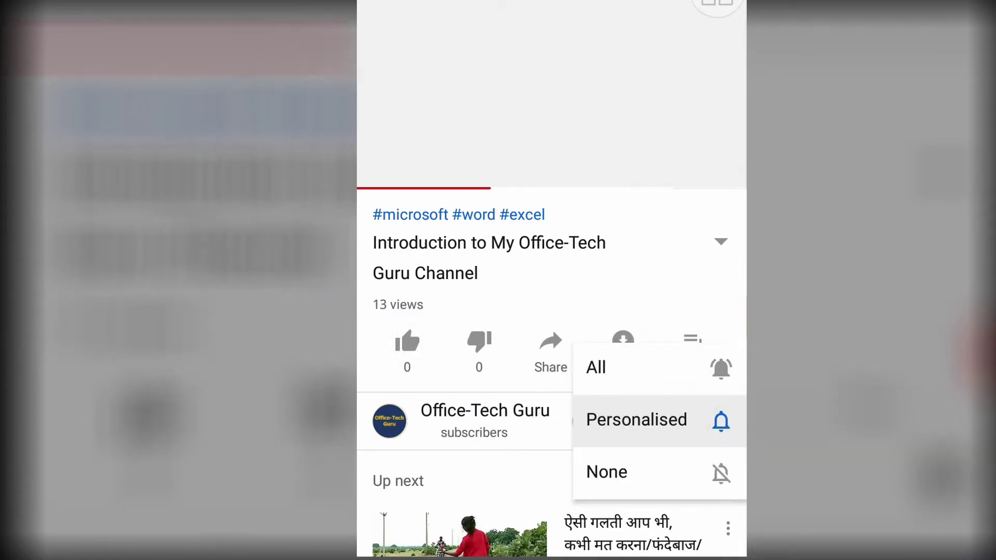
left_click(597, 367)
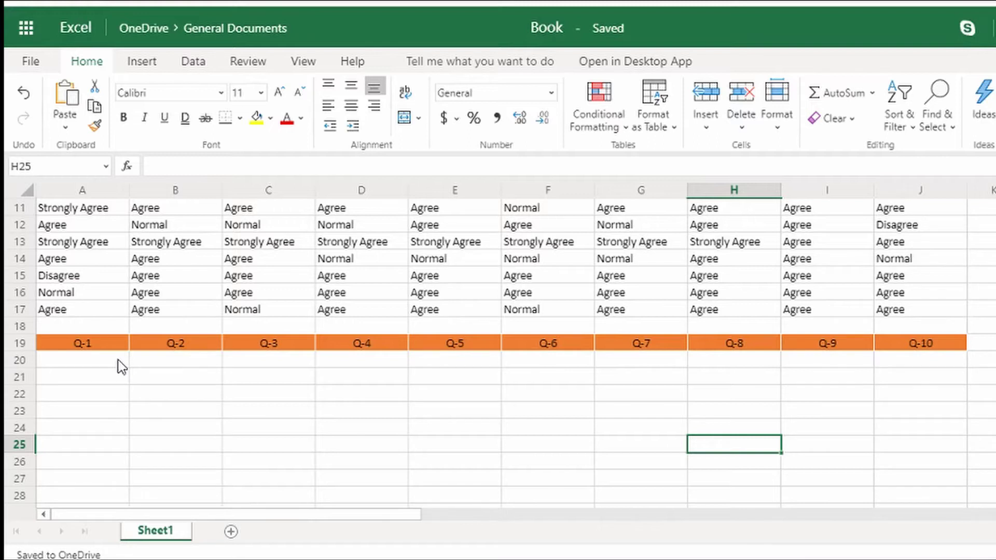
Step: Start an IF formula in cell D21 that returns 5 when D17 equals "Strongly Agree"
left_click(352, 381)
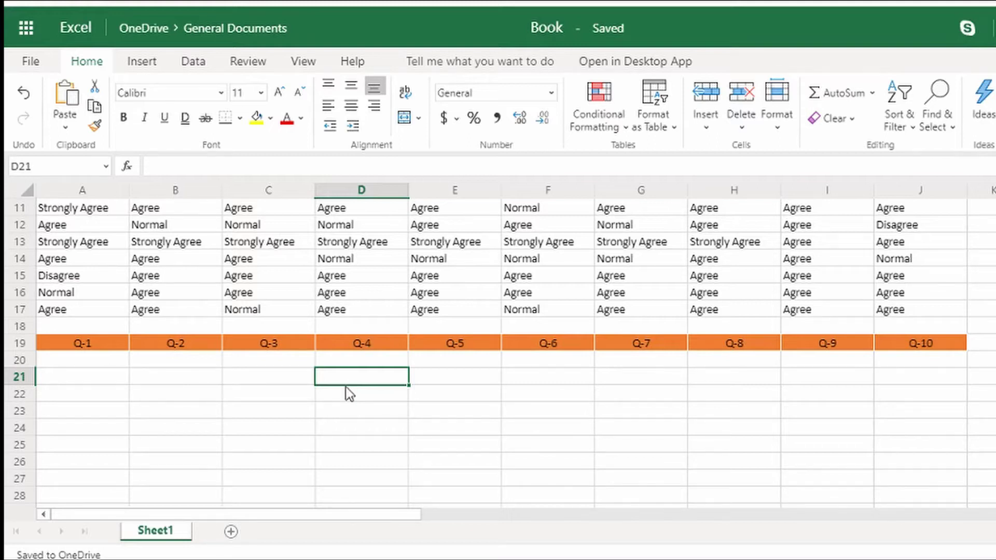
type("=if")
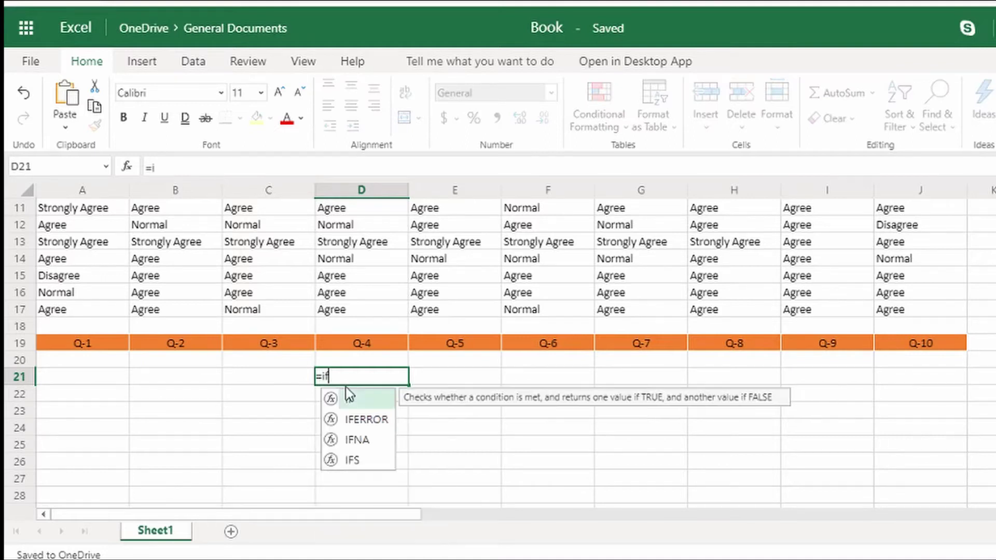
key("Tab")
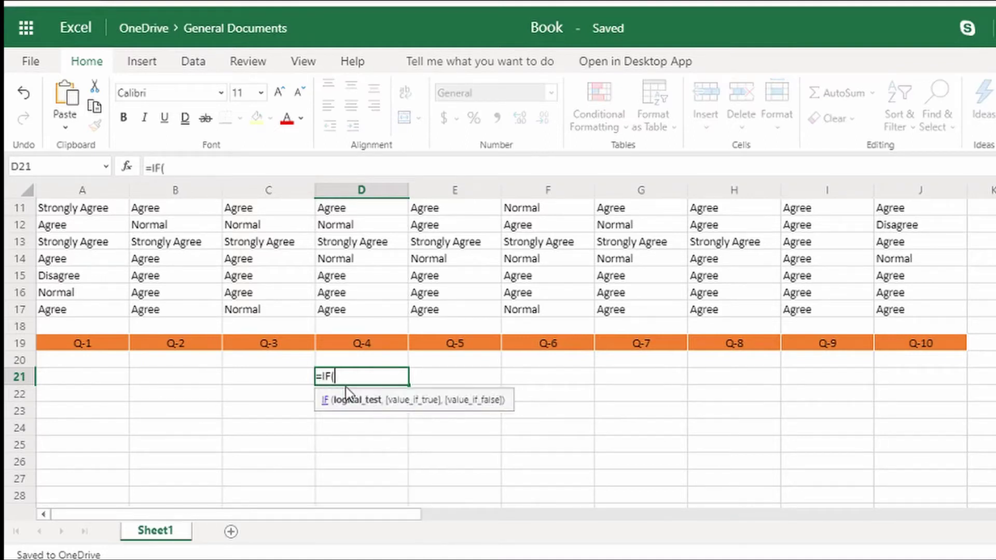
scroll(212, 247, "up", 4)
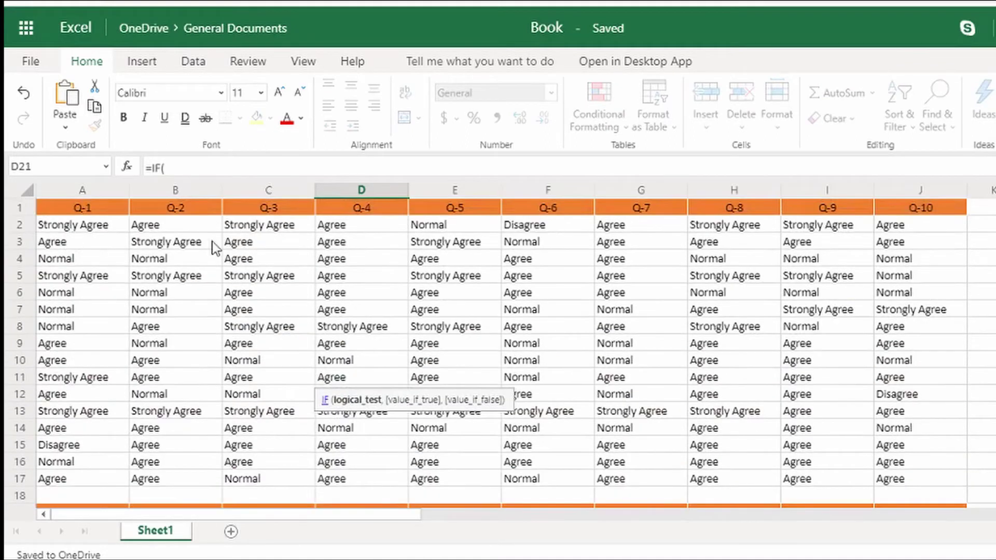
scroll(372, 324, "down", 7)
scroll(402, 278, "up", 3)
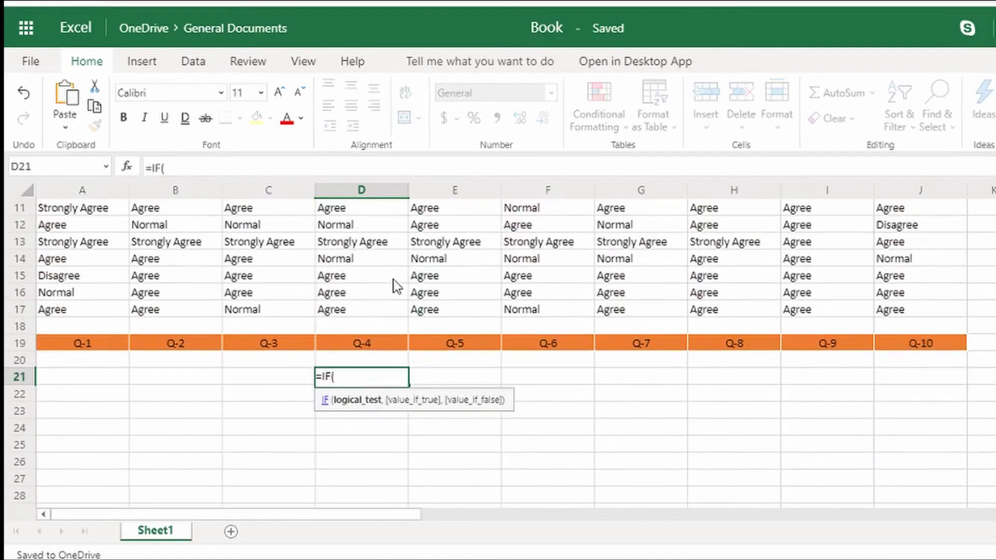
left_click(361, 311)
type("=")
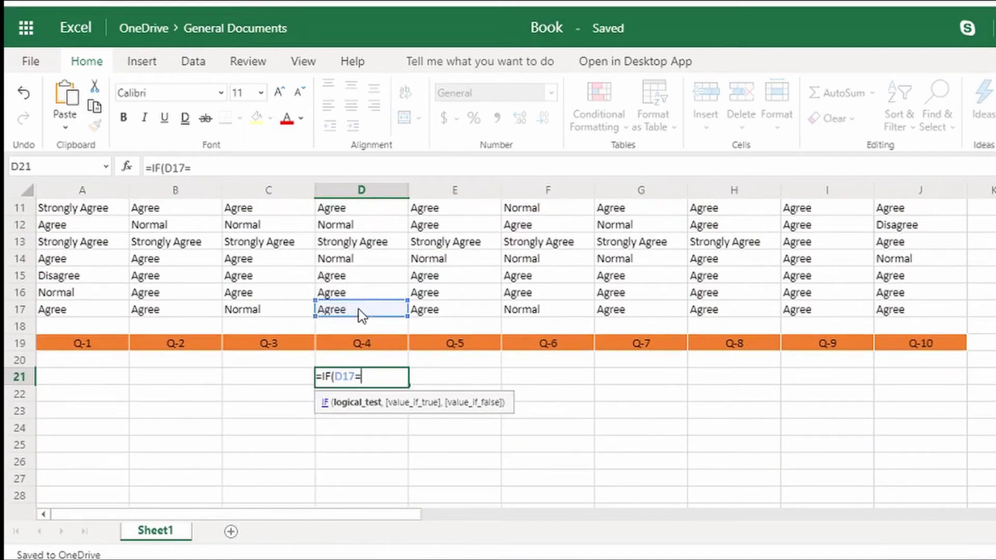
type("\"Strongly\"")
key("BackSpace")
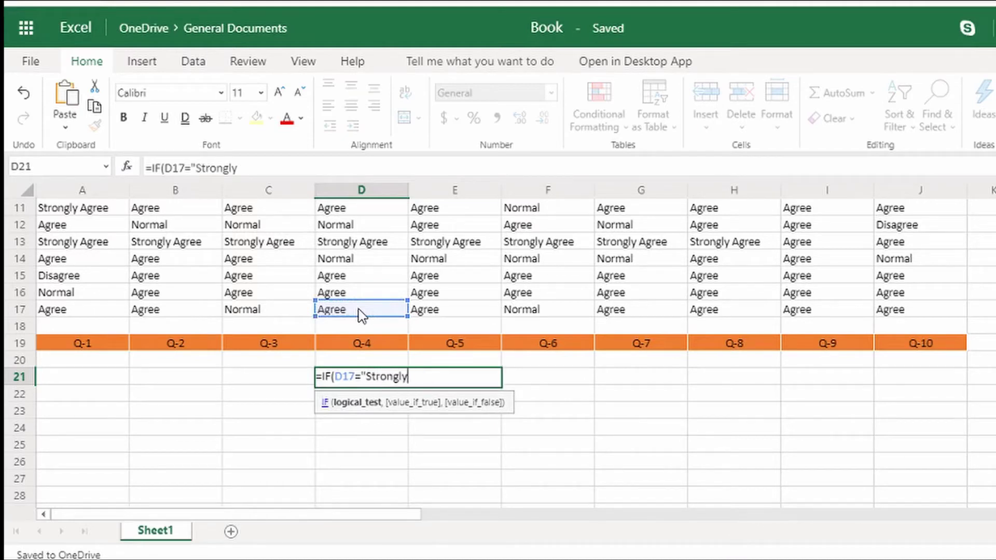
type("Agree\",5")
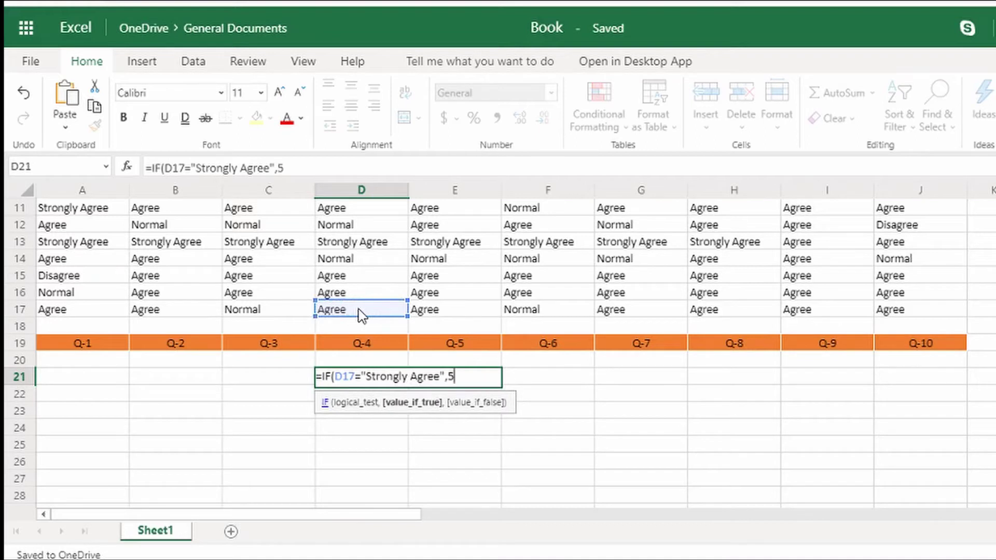
Step: Nest a second IF in the D21 formula that returns 4 when D17 equals "Agree"
type(",if")
key("Tab")
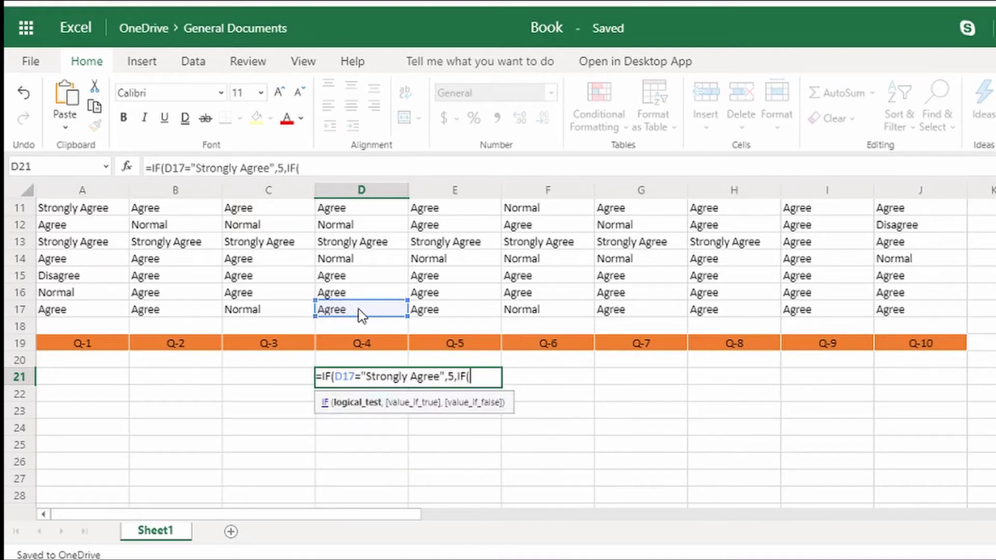
left_click(361, 315)
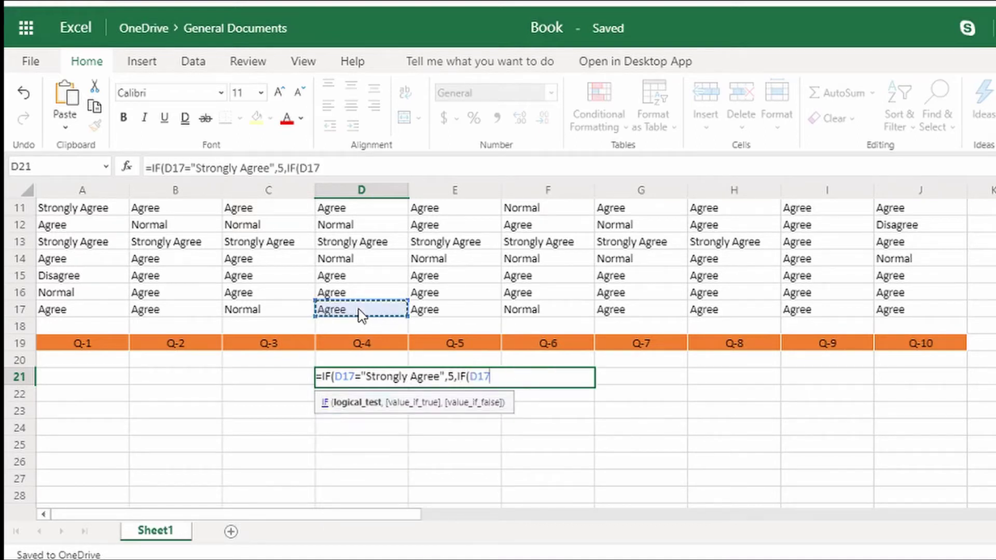
type("=")
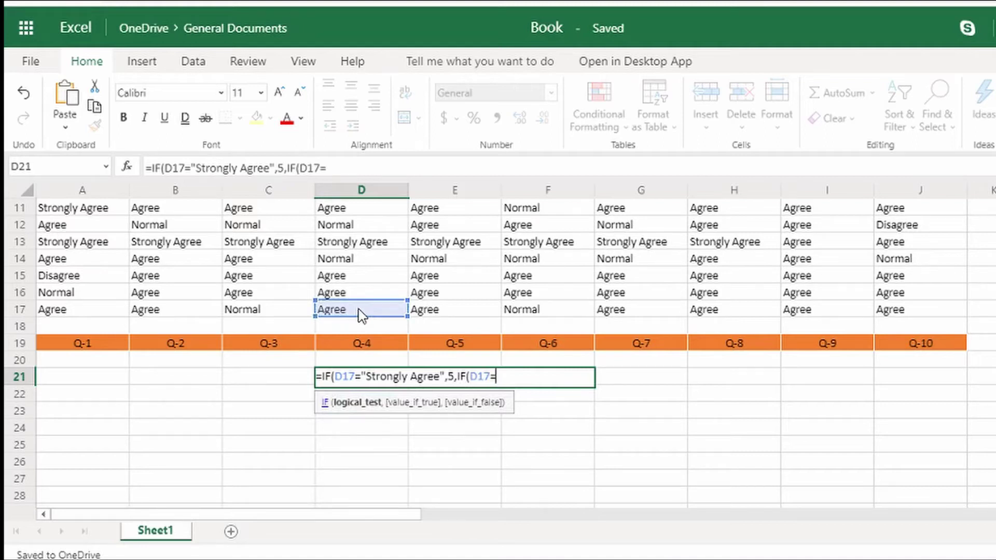
type("\"Agree\",4,")
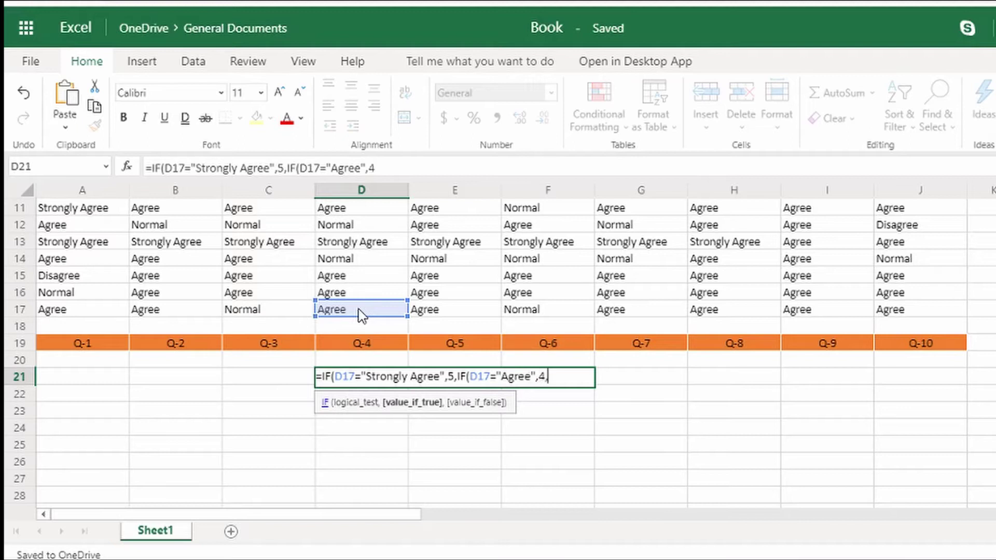
Step: Nest a third IF in the D21 formula that returns 3 when D17 equals "Normal", and open another IF after it
type("IF(")
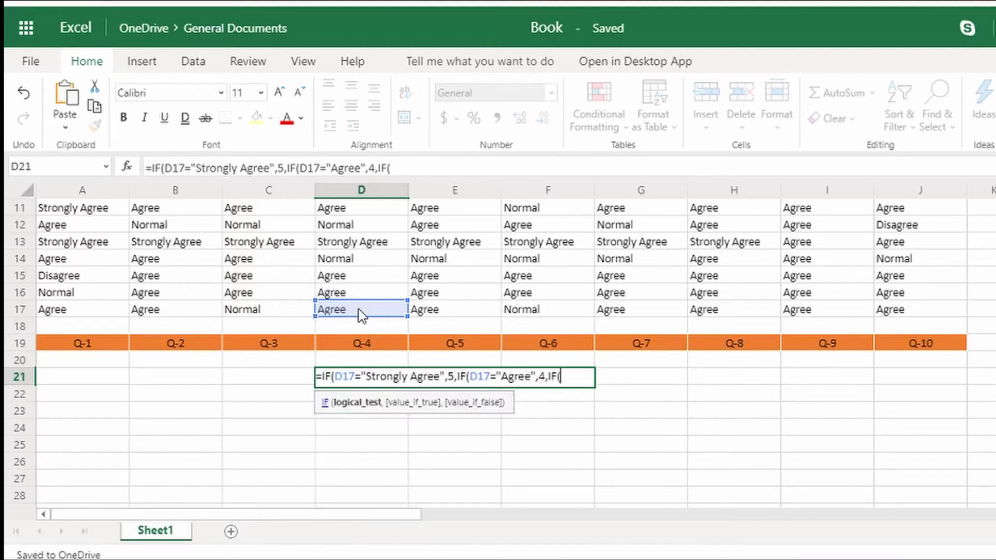
left_click(359, 310)
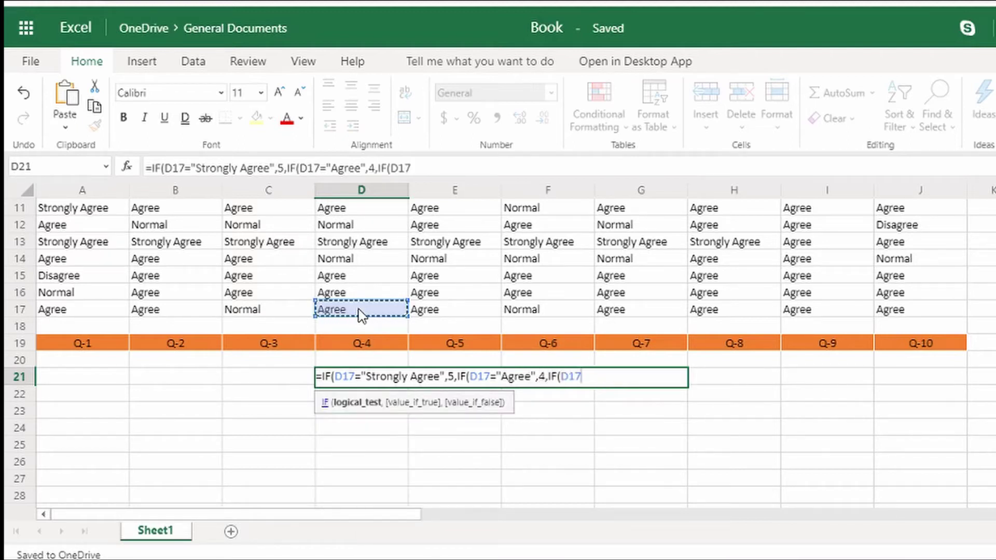
type("=\"")
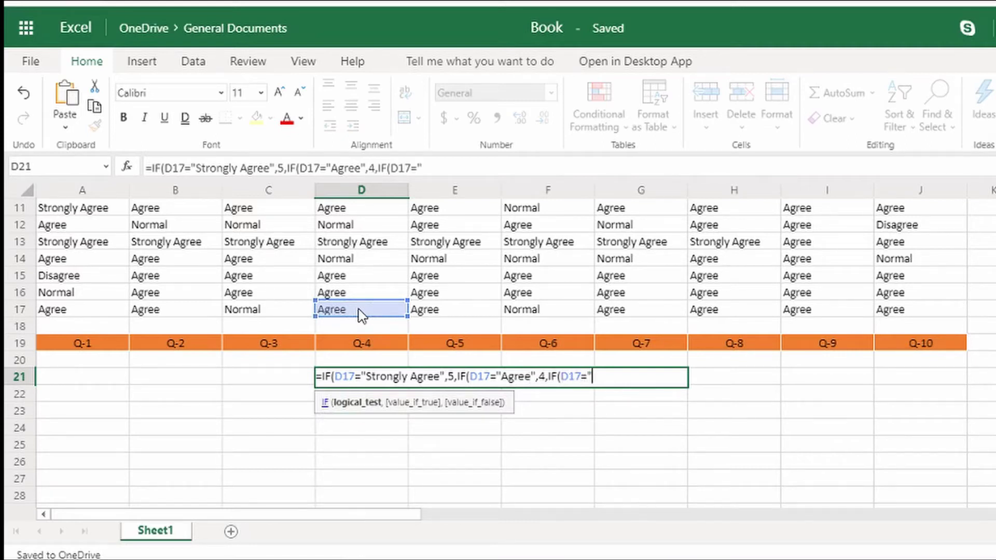
type("Normal")
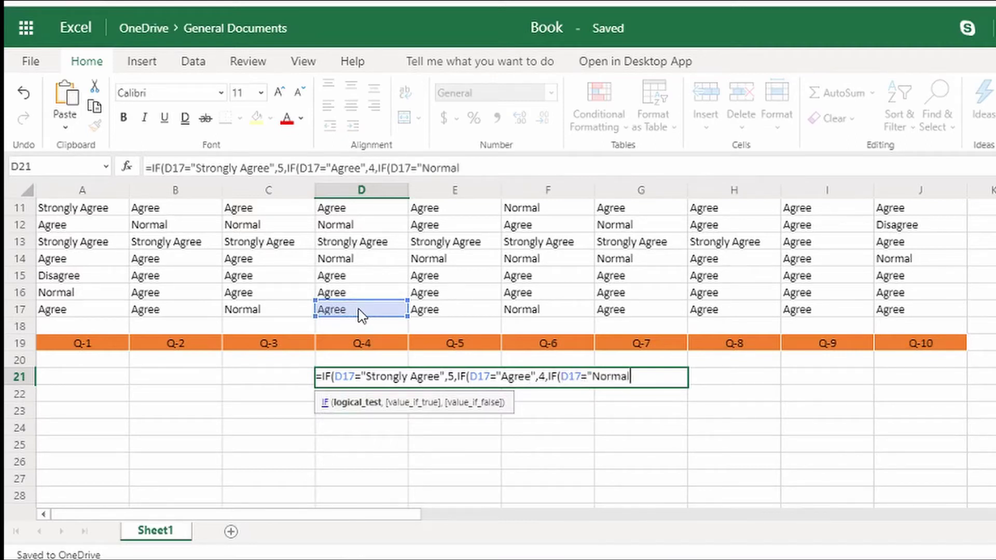
type("\",")
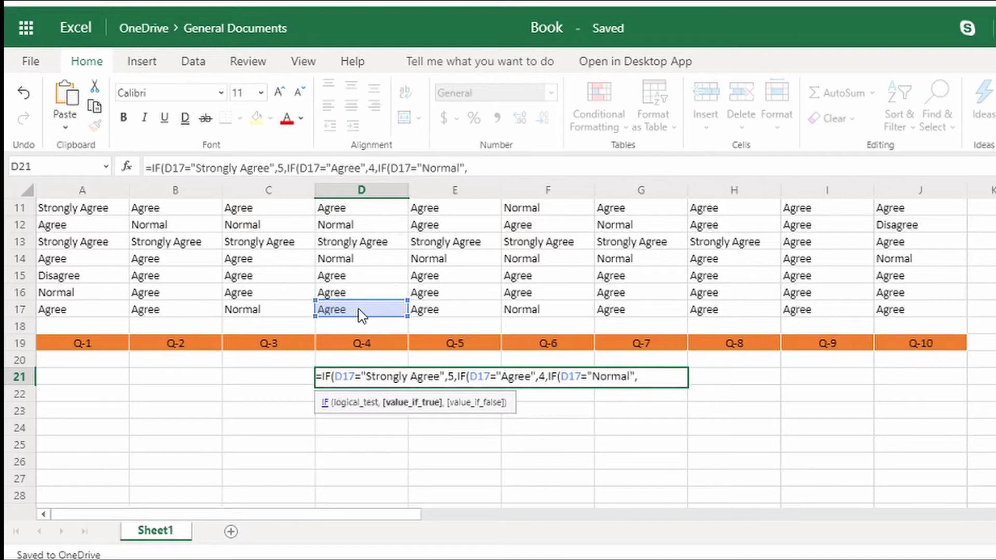
type("3,if")
key("Tab")
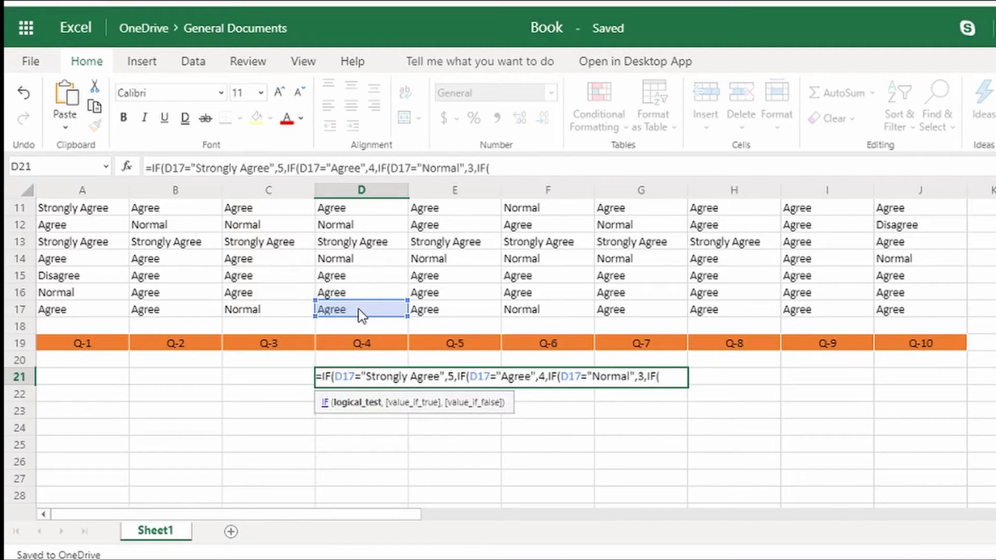
Step: Fill the fourth IF so it returns 2 when D17 equals "Disagree", and open a fifth IF as its alternative
left_click(362, 312)
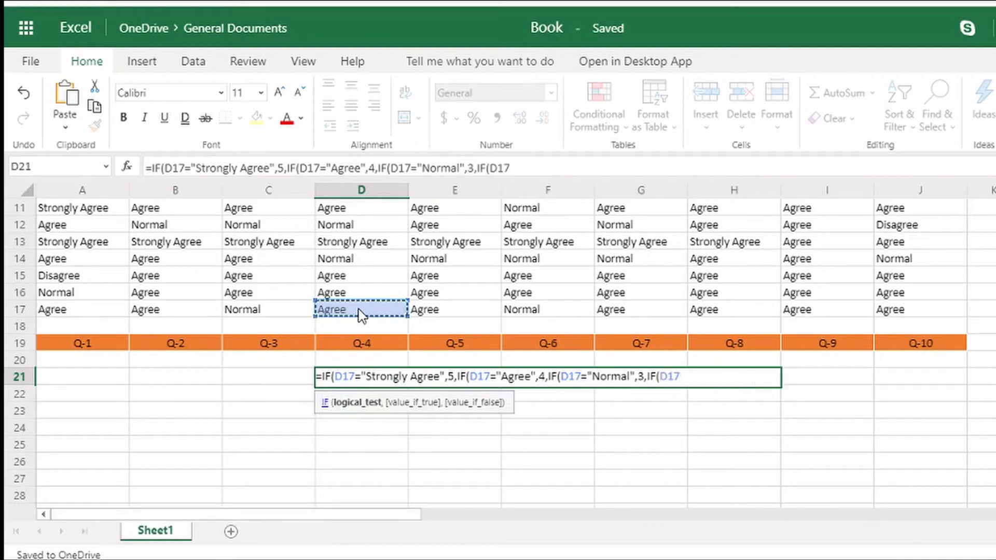
type("=\"")
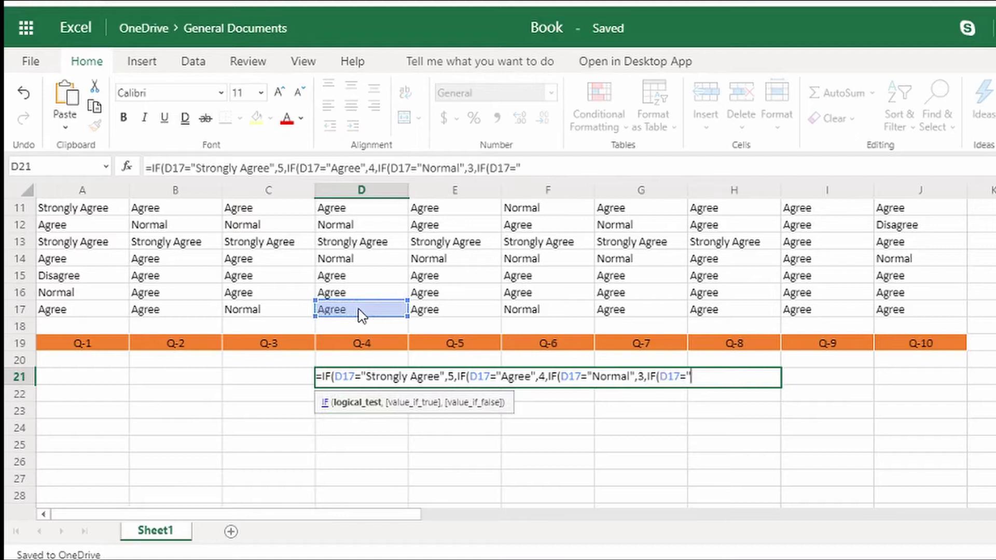
type("Disagre")
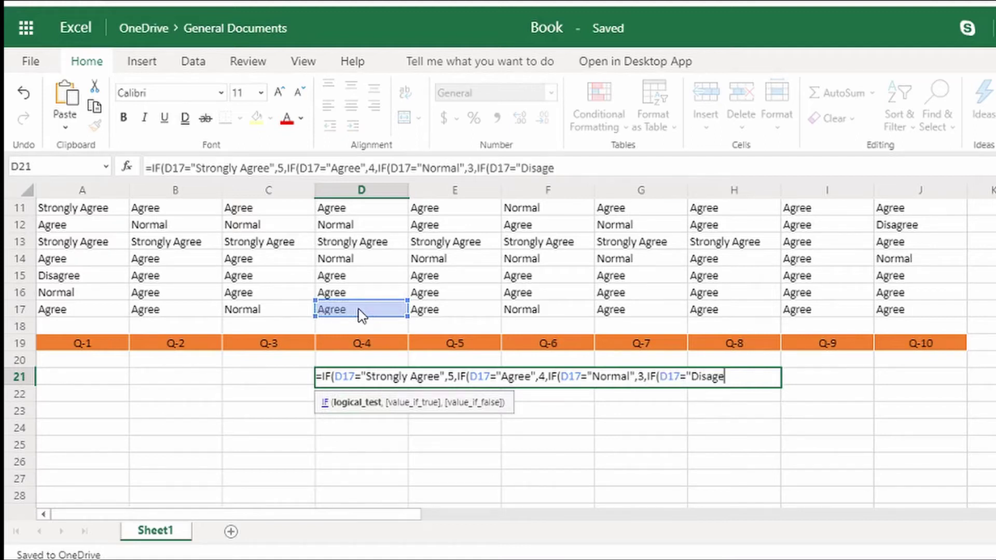
key("BackSpace")
type("ree")
type("\",")
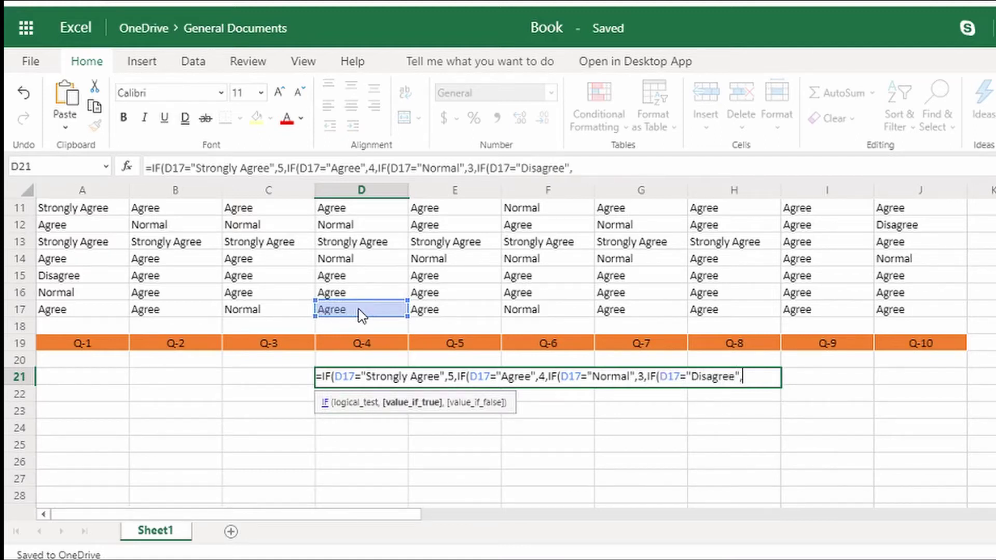
type("2,IF(")
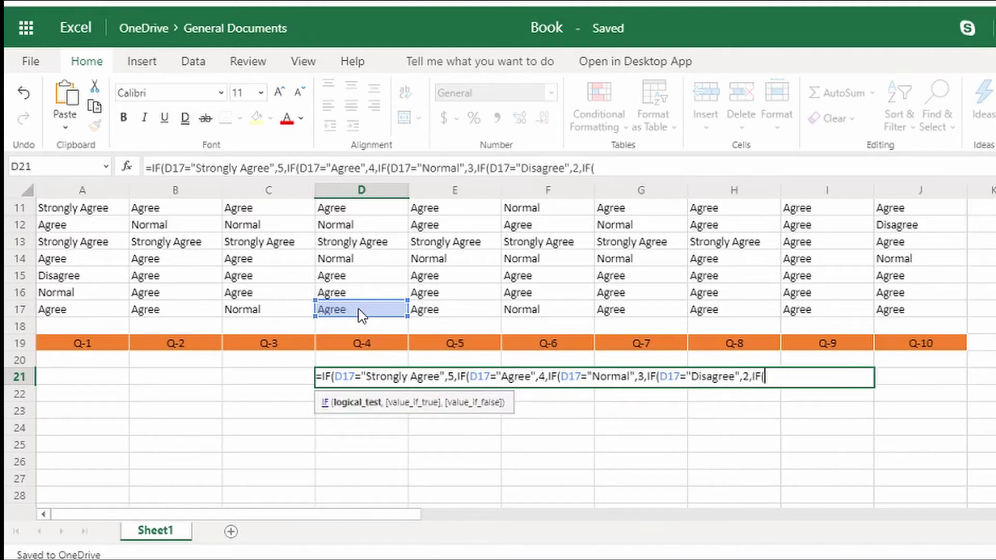
Step: Complete the D21 formula with D17 equal to "Strongly Disagree" returning 1, close all five parentheses and enter it
left_click(361, 311)
type("=\"Stron")
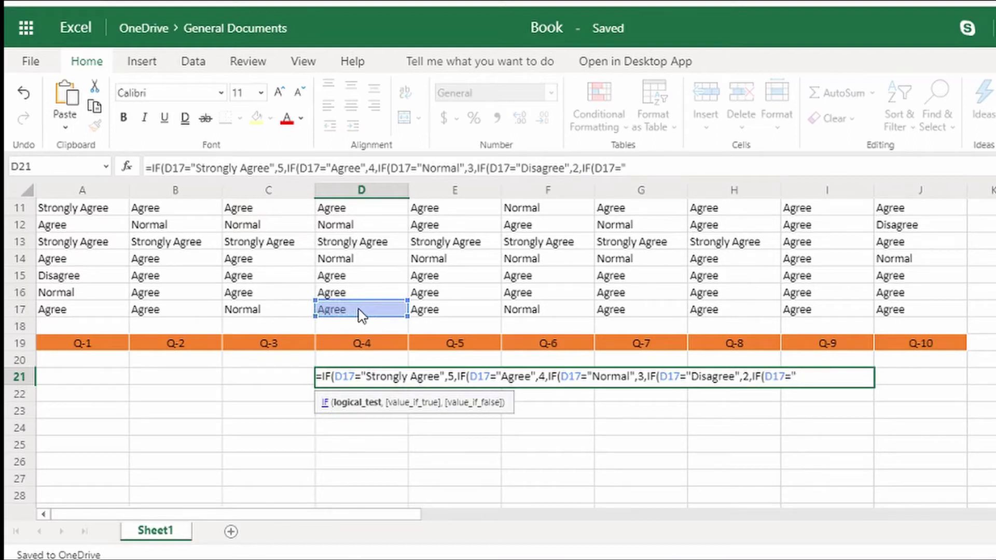
type("gly Dia")
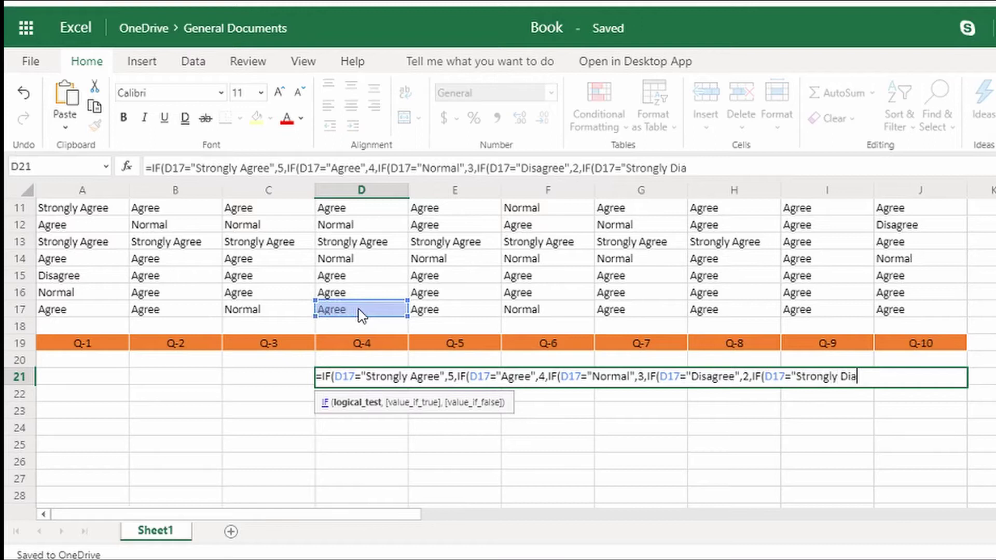
key("BackSpace")
type("asagree\"")
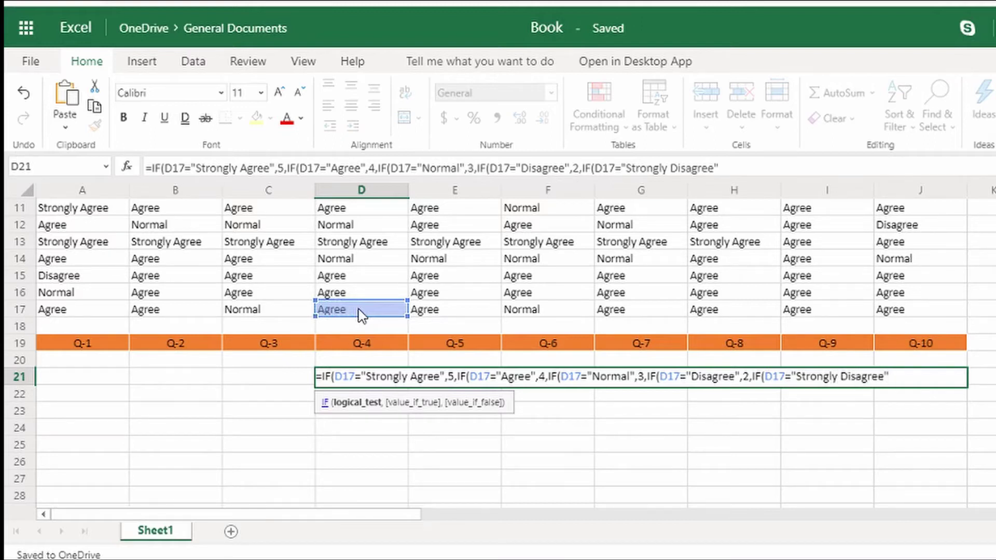
type(",1")
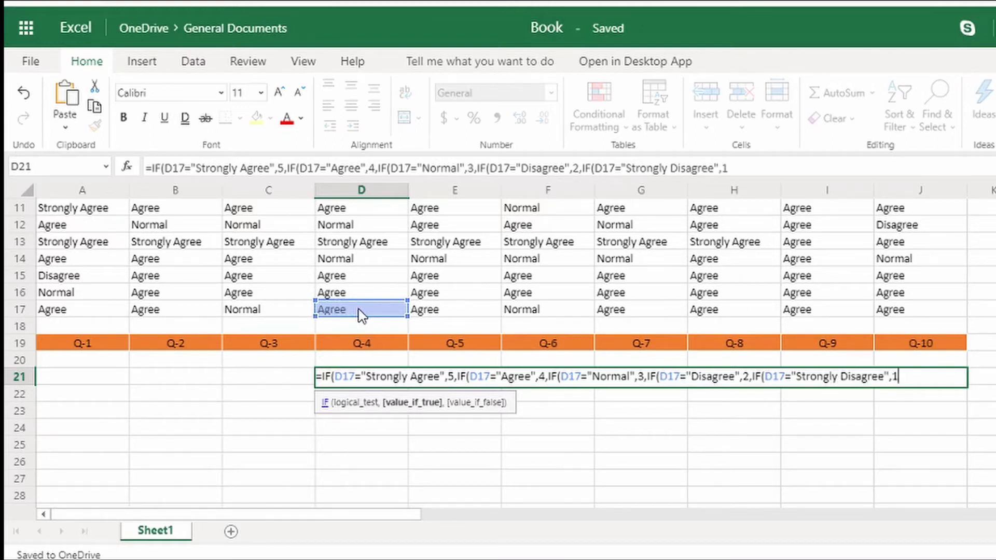
type(")))))")
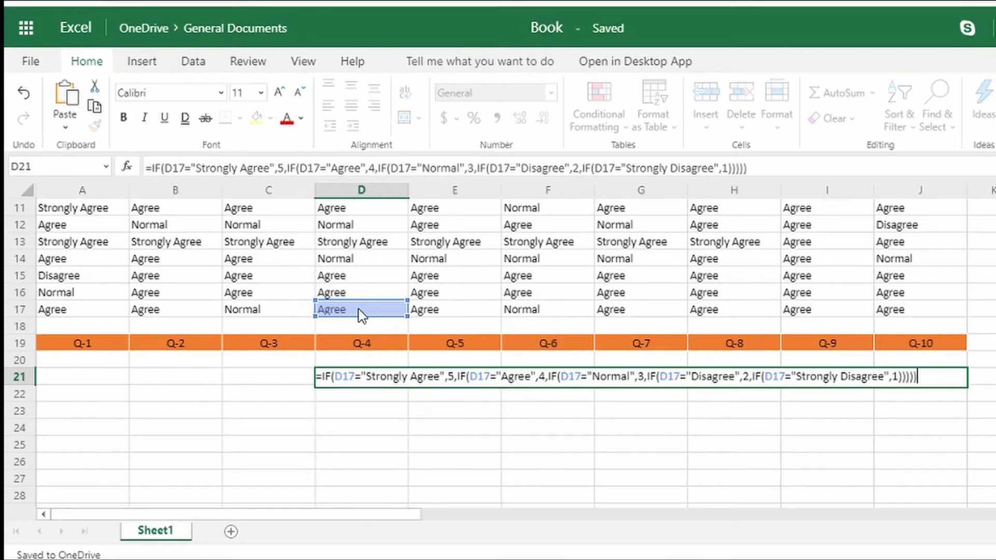
key("Return")
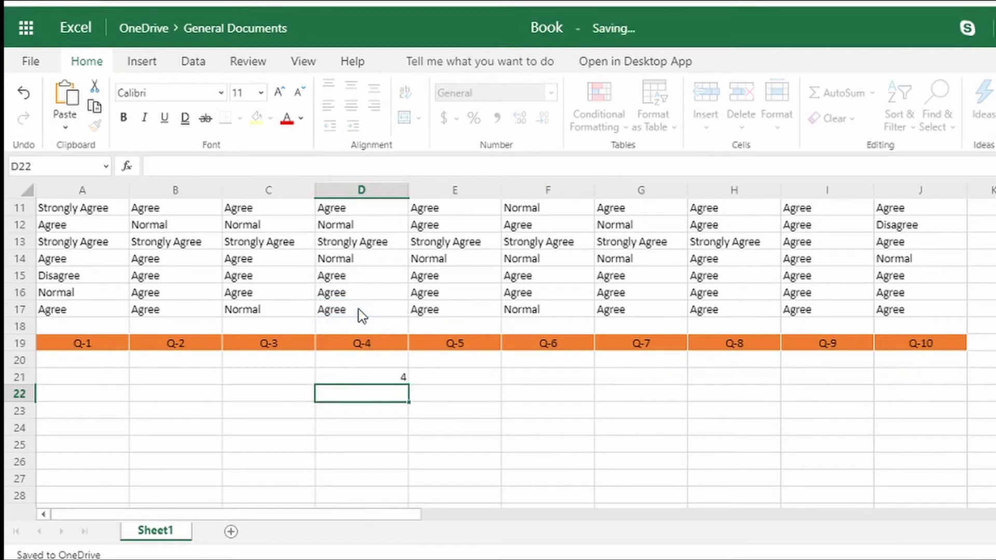
left_click(357, 381)
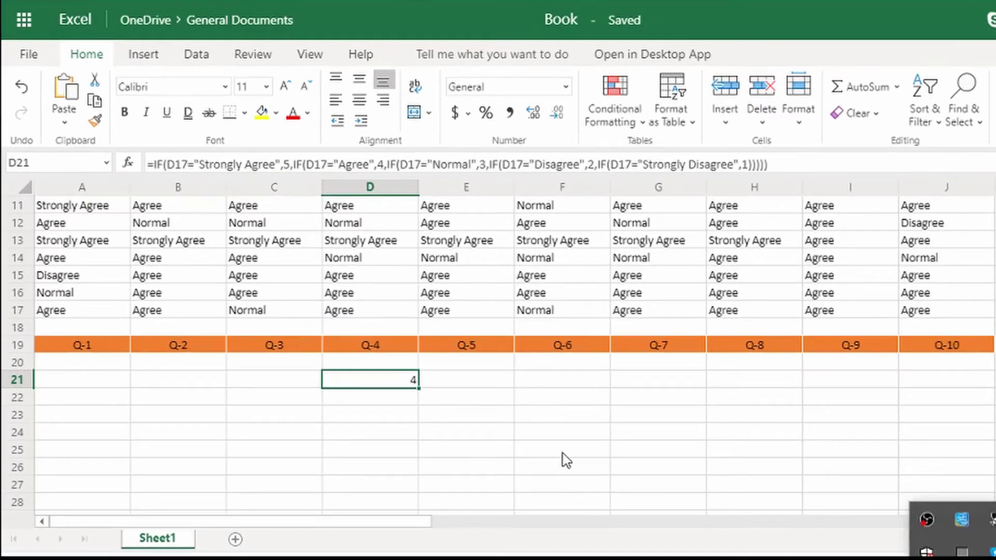
left_click(550, 449)
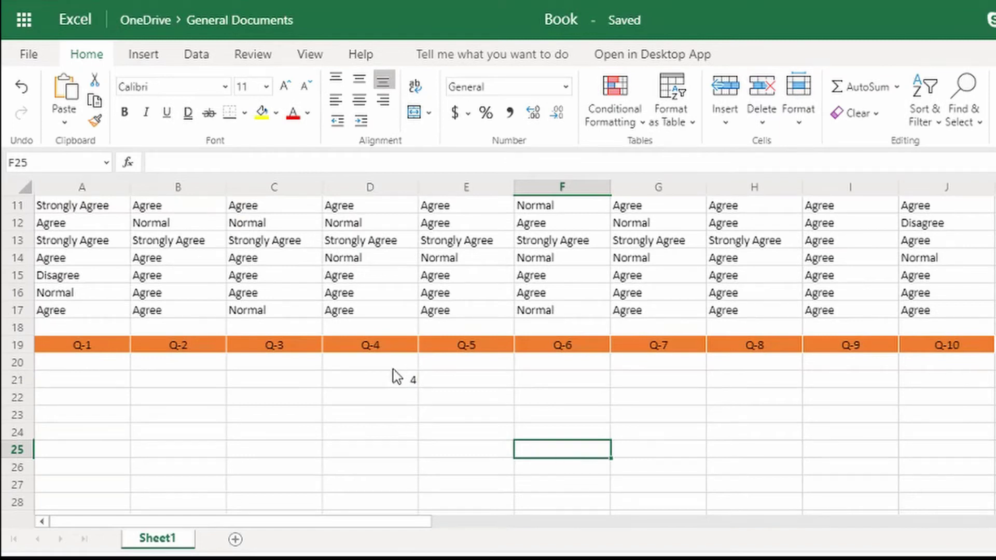
left_click(392, 387)
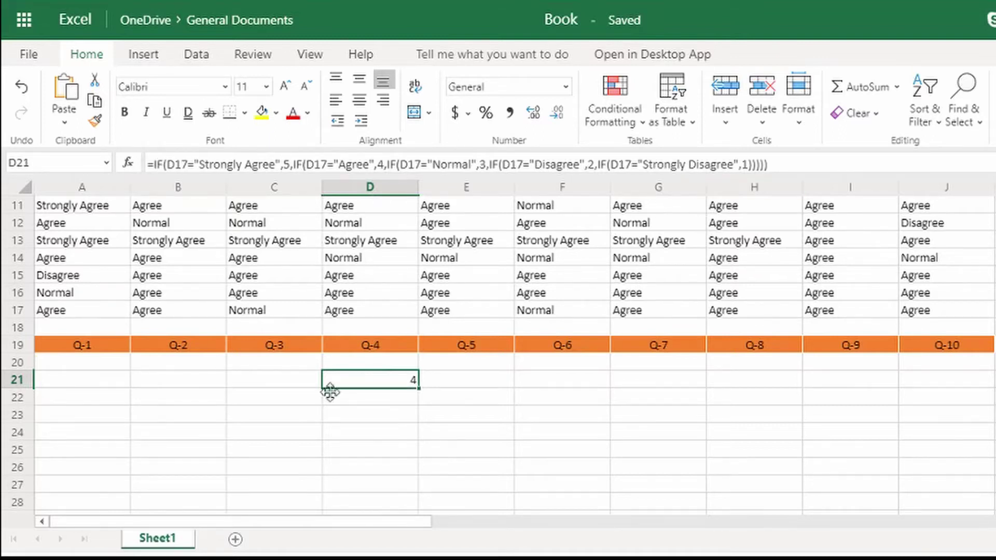
Step: Start an IFS formula in D22 that returns 5 when D17 equals "Strongly Agree"
left_click(379, 397)
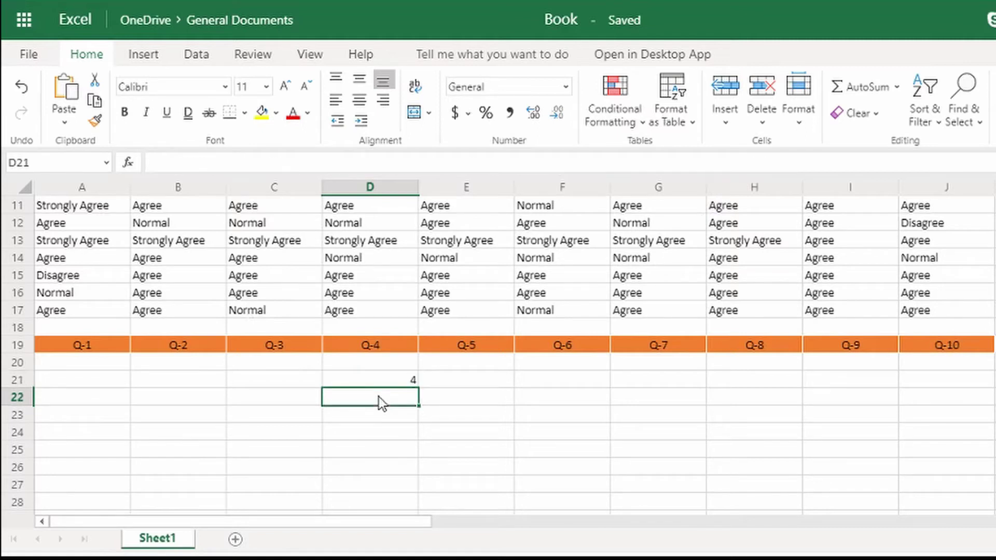
type("=i")
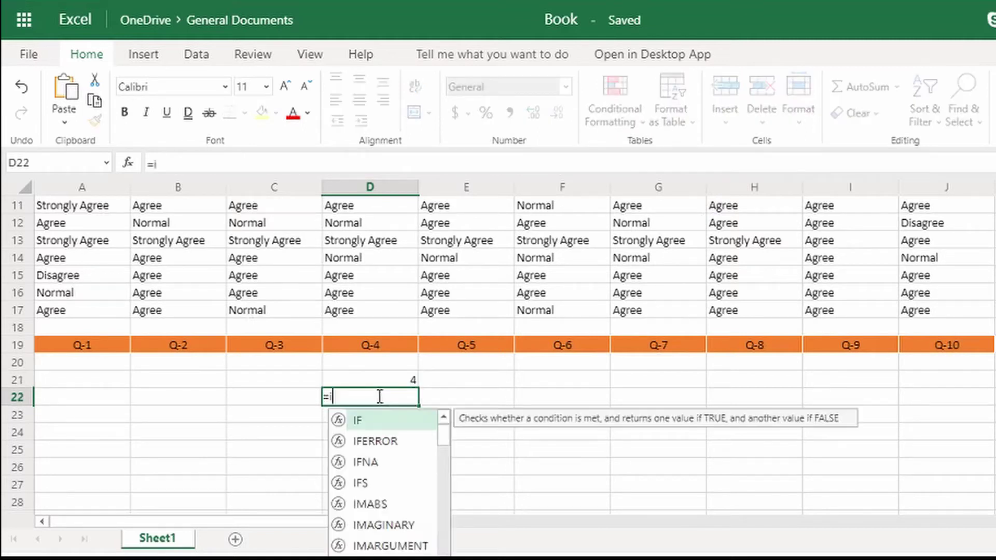
type("fs(")
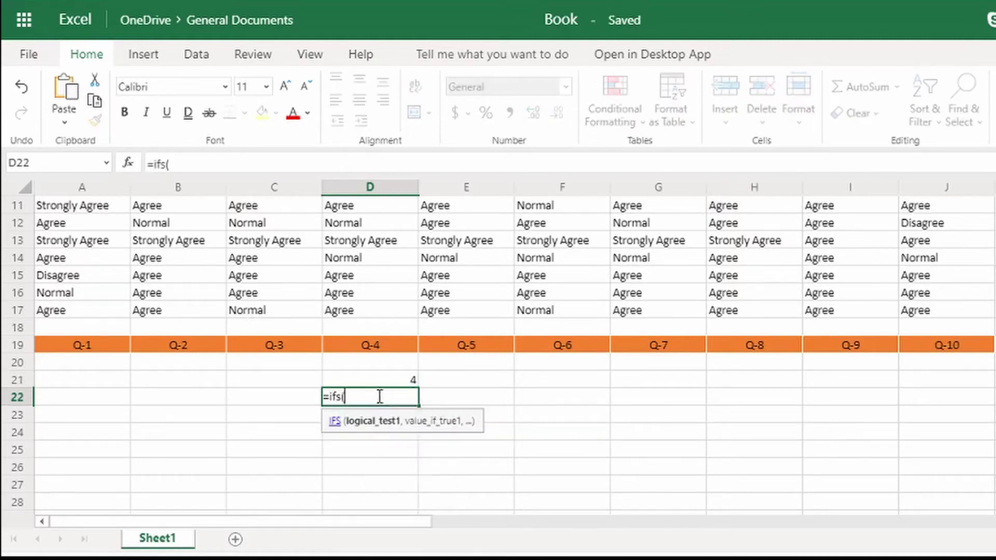
left_click(365, 316)
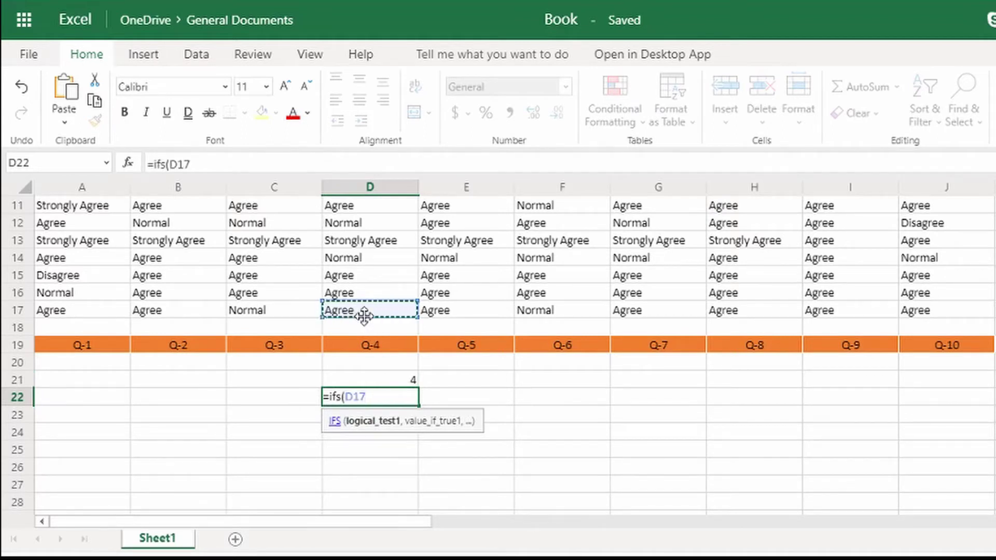
type("=\"str")
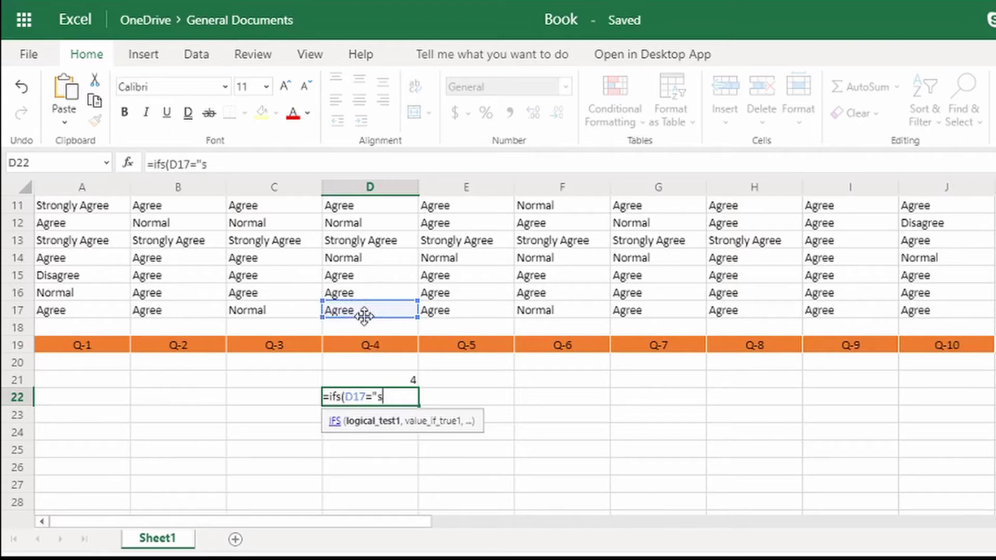
key("BackSpace")
key("BackSpace")
key("BackSpace")
type("Strongly Ag")
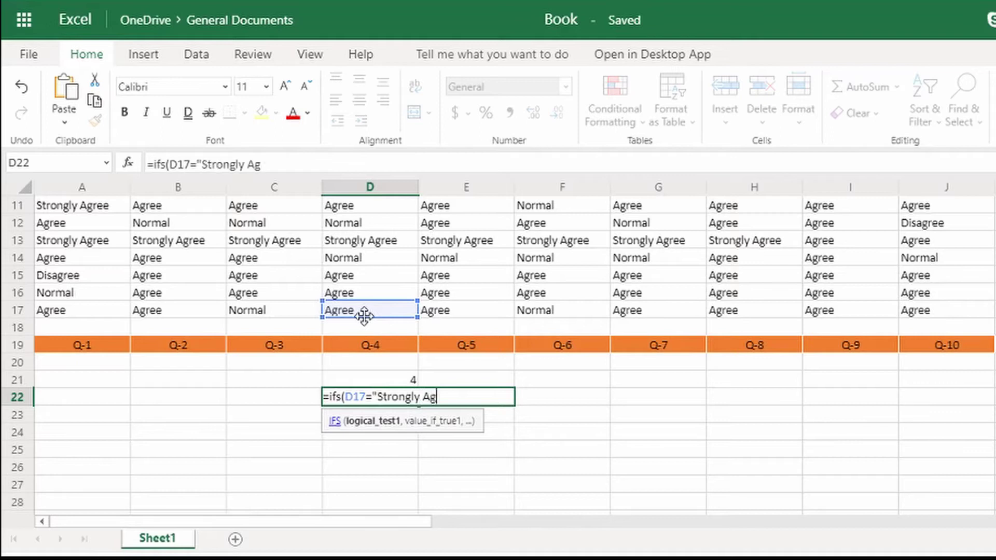
type("ree\",")
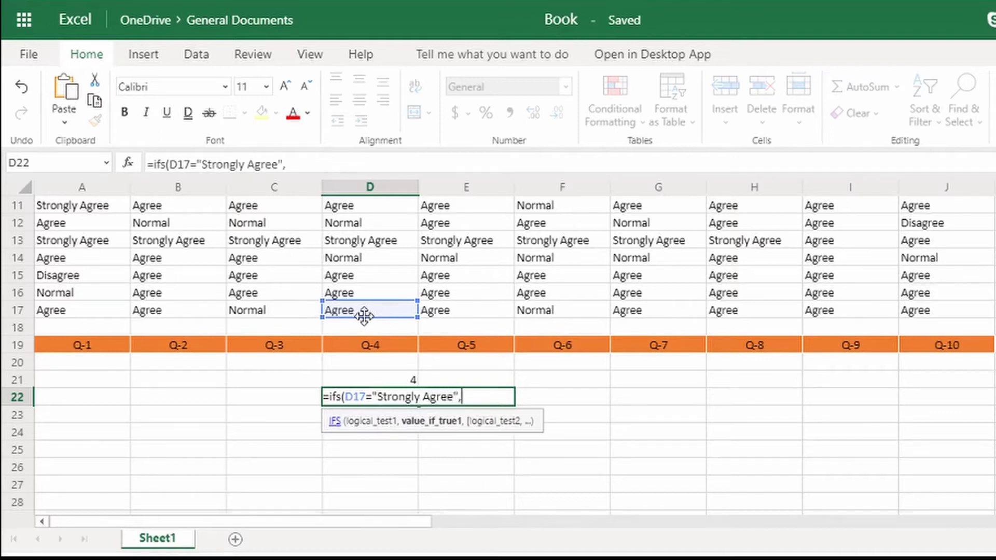
type("5,")
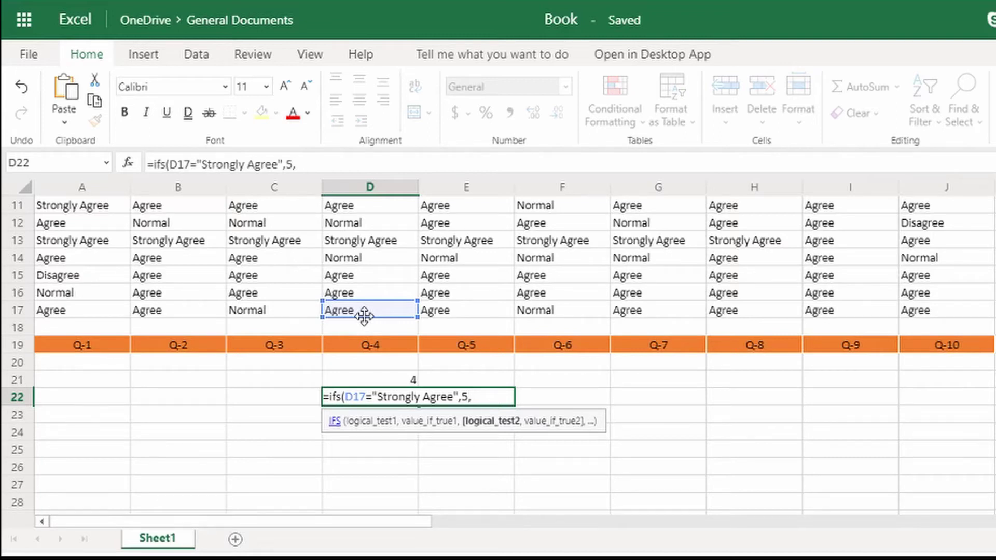
Step: Add a second condition to the D22 IFS formula that returns 4 when D17 equals "Agree"
left_click(352, 313)
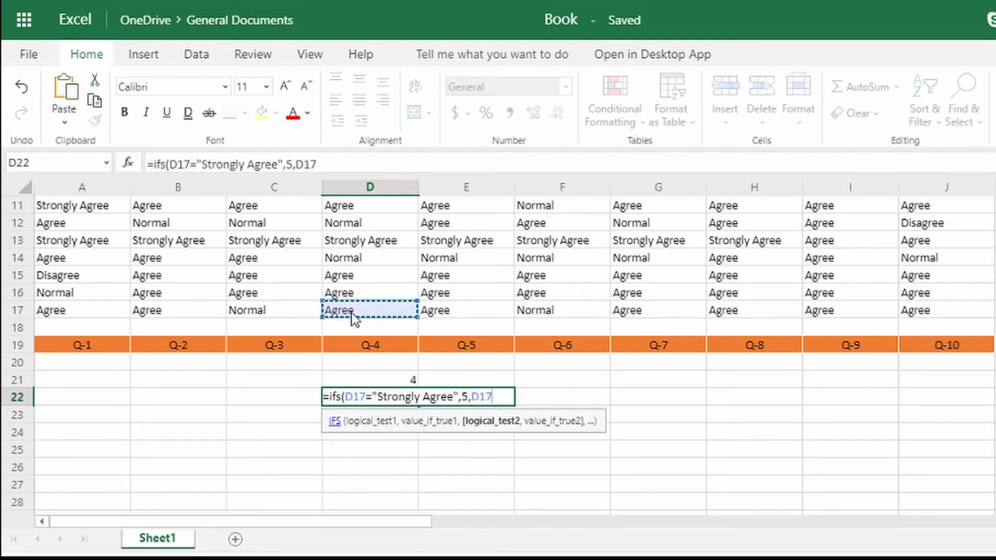
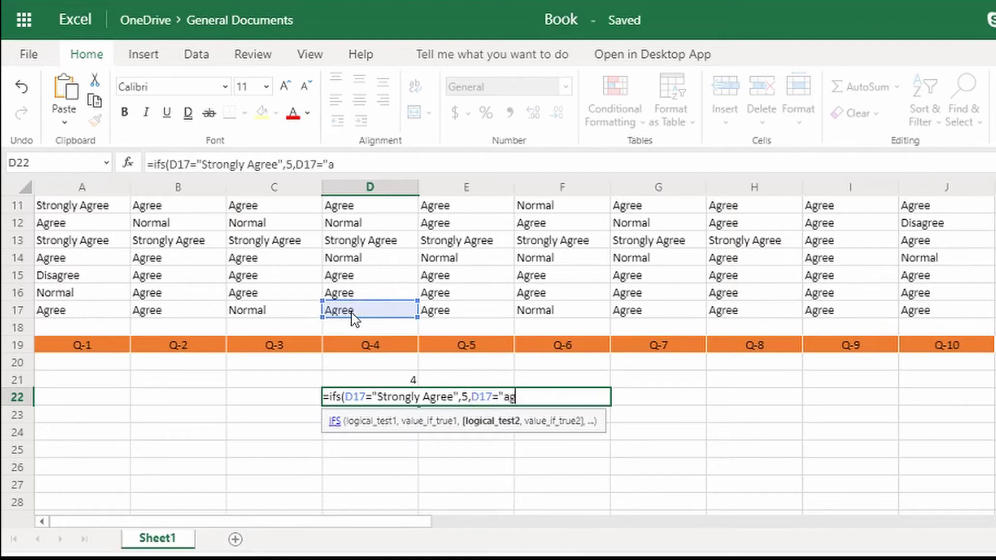
key("BackSpace")
key("BackSpace")
key("BackSpace")
key("BackSpace")
key("BackSpace")
type("Agr")
type("ee\",")
type("4,")
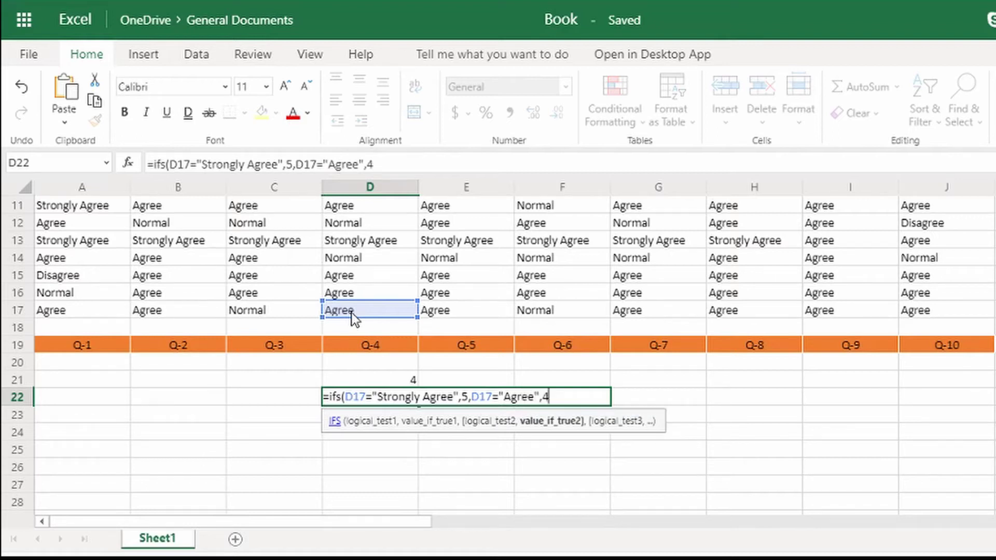
Step: Add a third condition to the D22 IFS formula that returns 3 when D17 equals "Normal"
left_click(351, 312)
type("=\"NOrm")
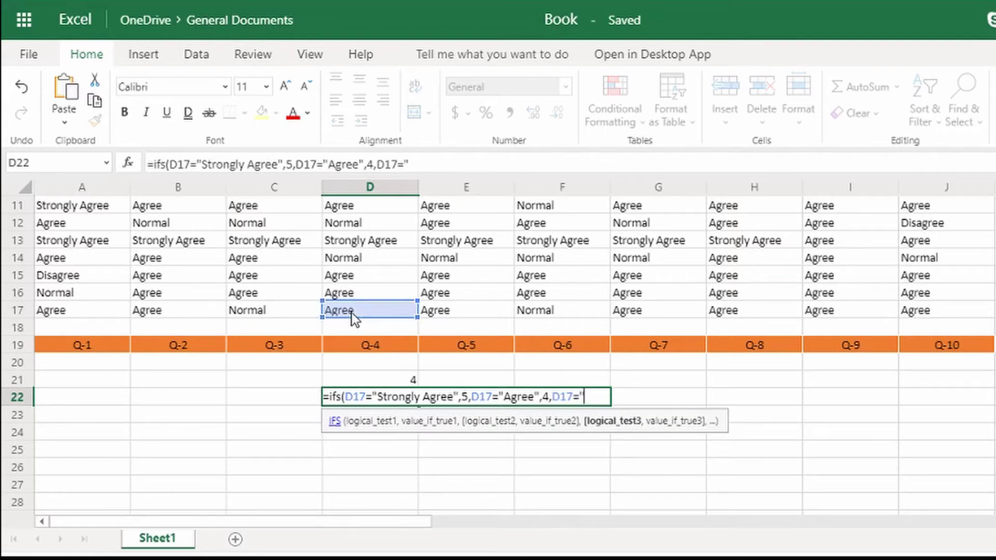
key("BackSpace")
key("BackSpace")
key("BackSpace")
type("ormal\"")
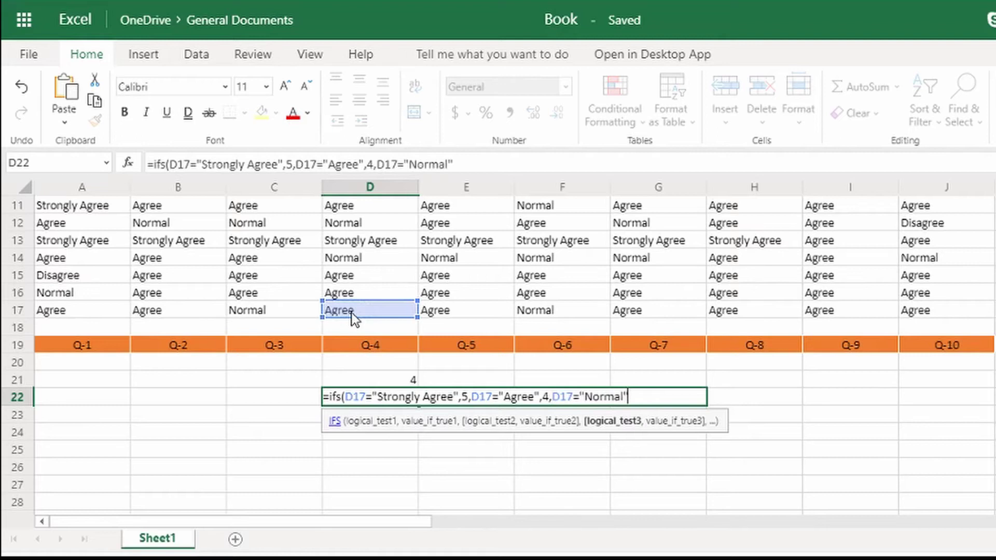
type(",")
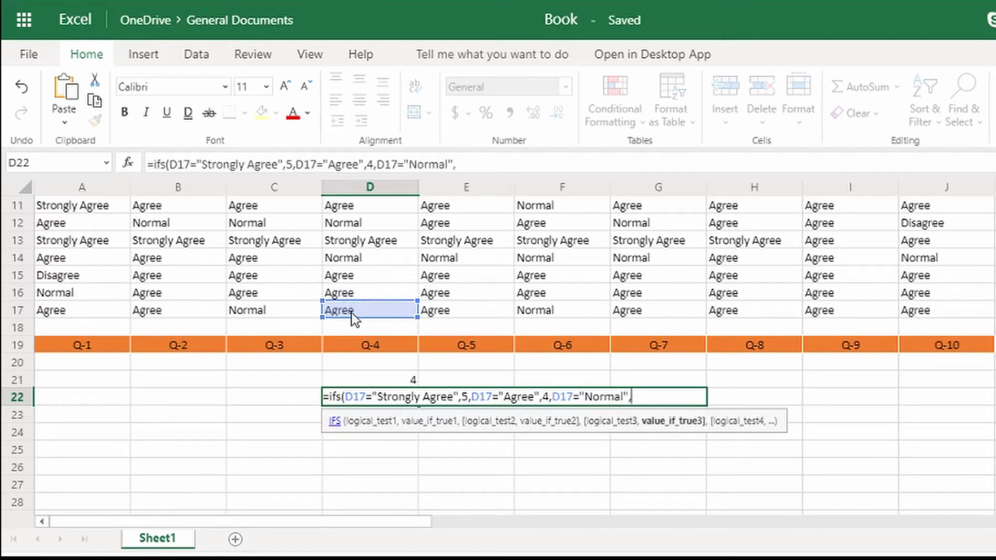
type("3,")
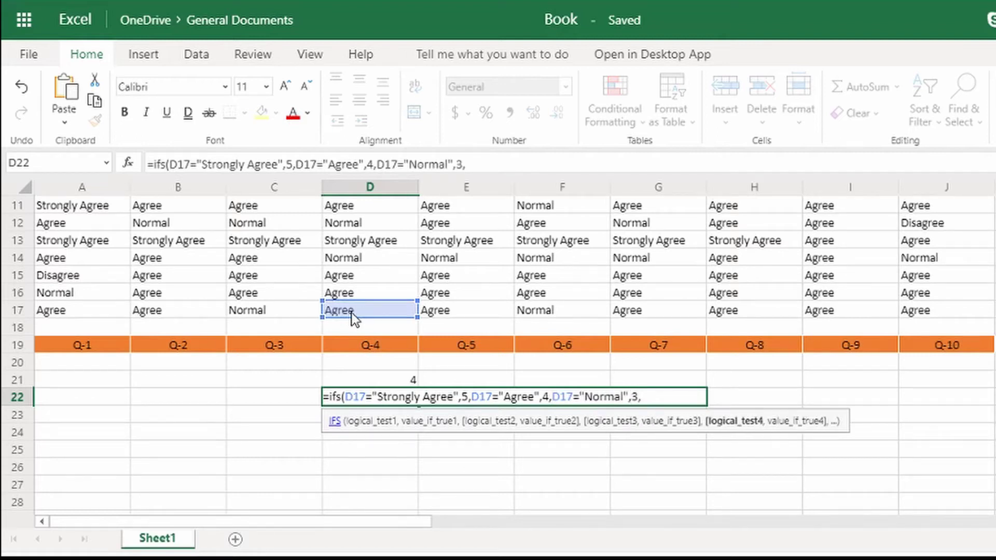
Step: Add a fourth condition to the D22 IFS formula that returns 2 when D17 equals "Disagree"
left_click(352, 312)
type("=\"")
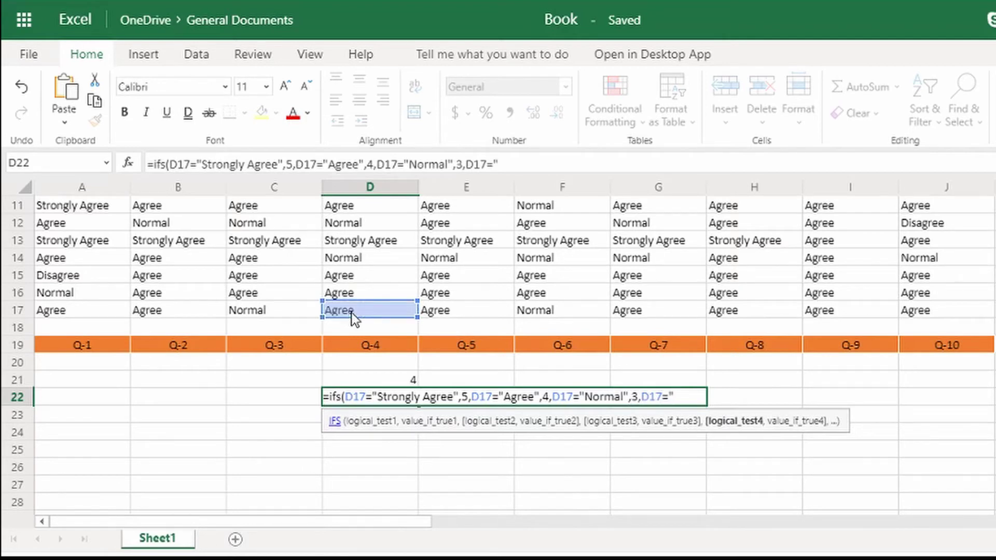
type("Disagree\"")
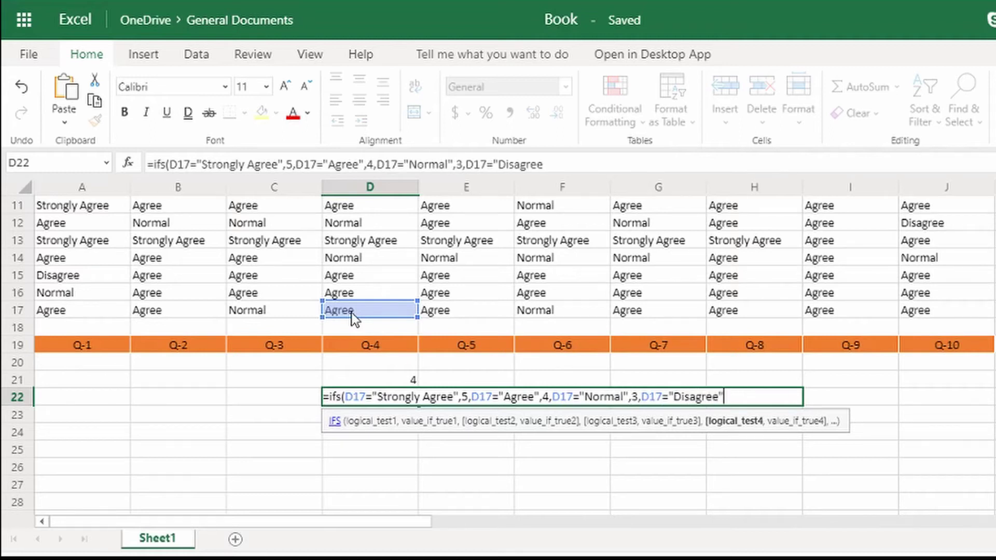
type(",2,")
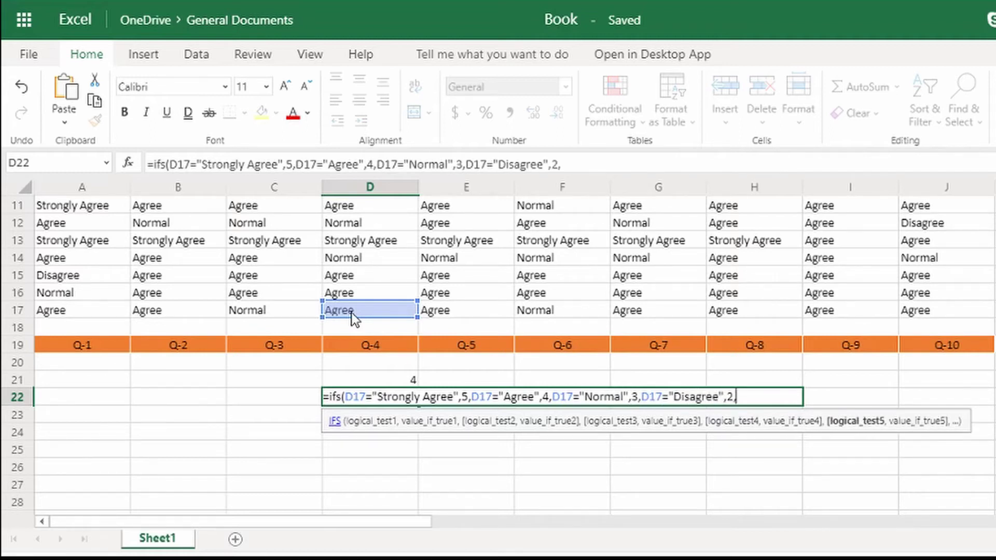
Step: Complete the D22 IFS formula with D17 equal to "Strongly Disagree" returning 1, close the parenthesis and enter it
left_click(351, 313)
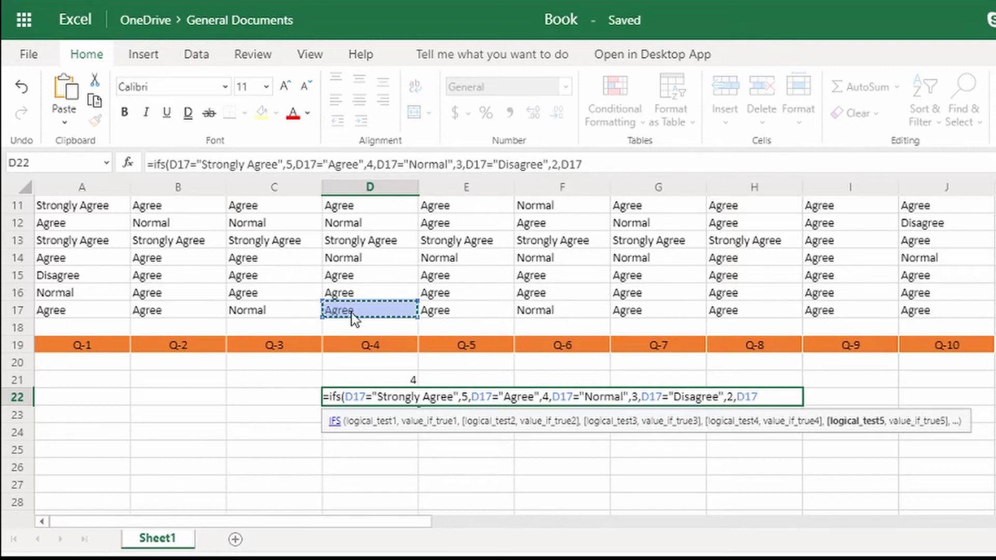
type("=\"Strongly")
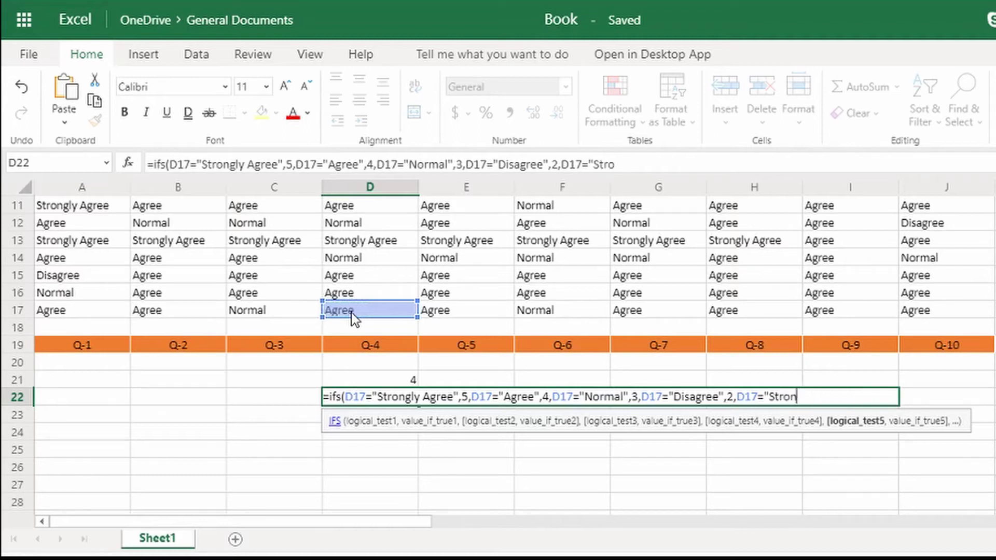
type(" Disagr")
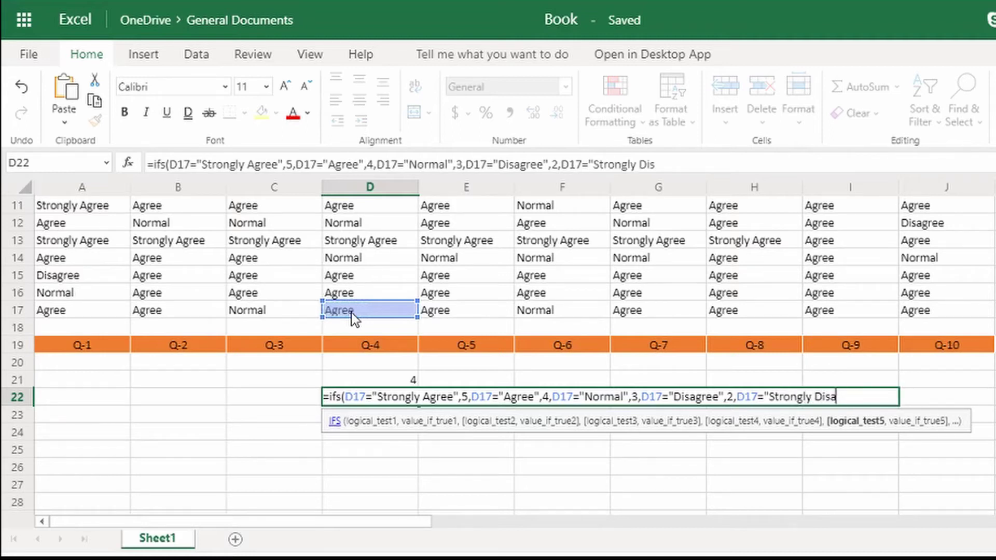
type("ee\",")
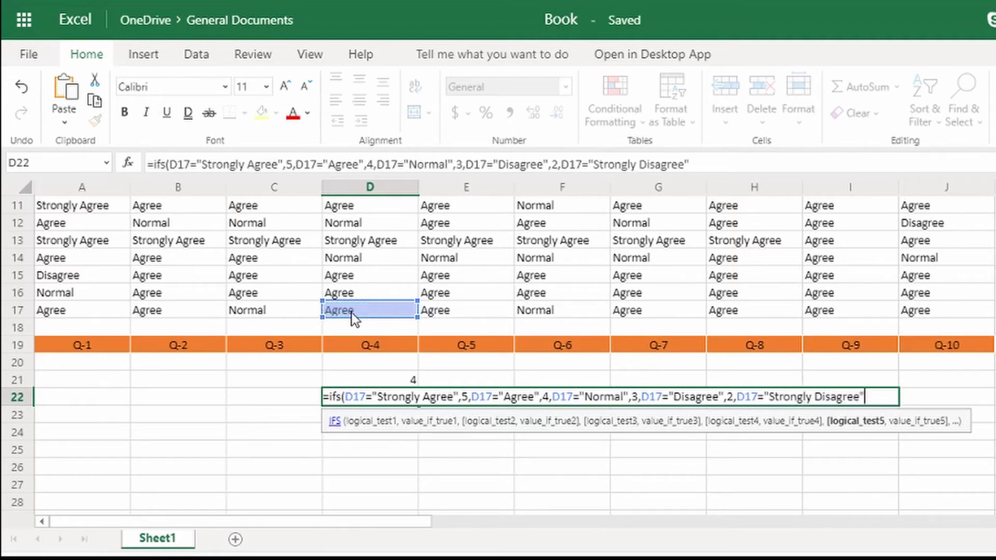
type("1)")
key("Return")
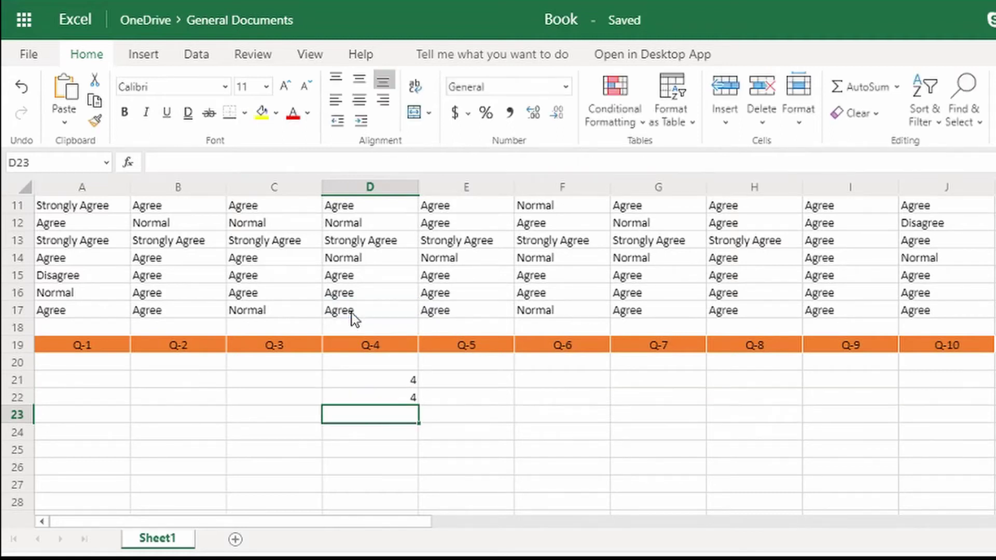
Step: Compare the nested IF formula in D21, including its closing parentheses, with the IFS formula in D22
left_click(413, 400)
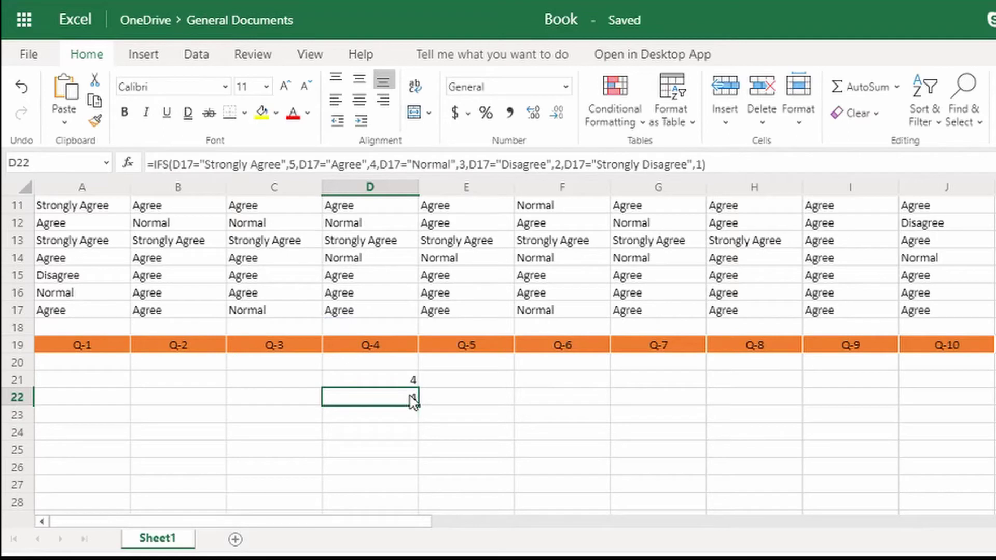
left_click(402, 382)
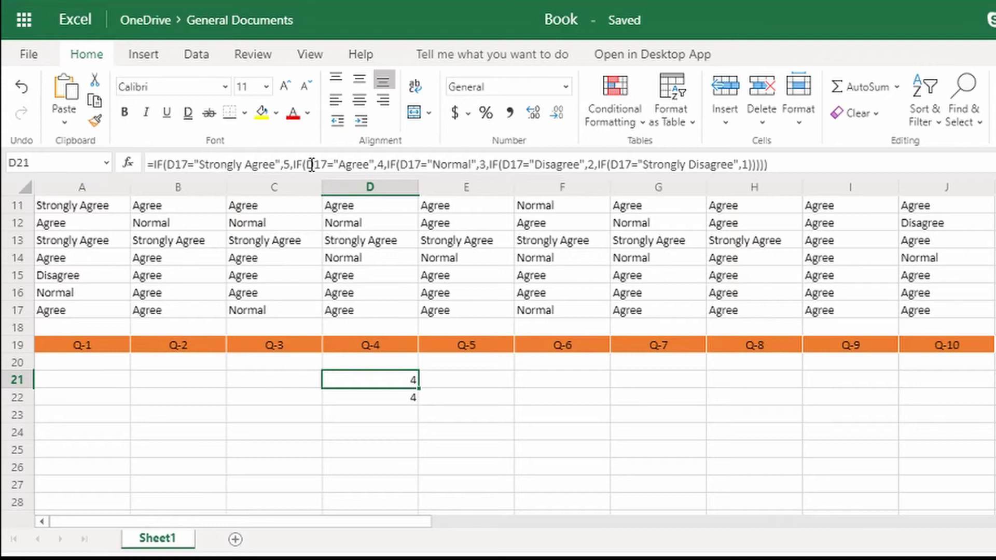
left_click_drag(792, 162, 758, 164)
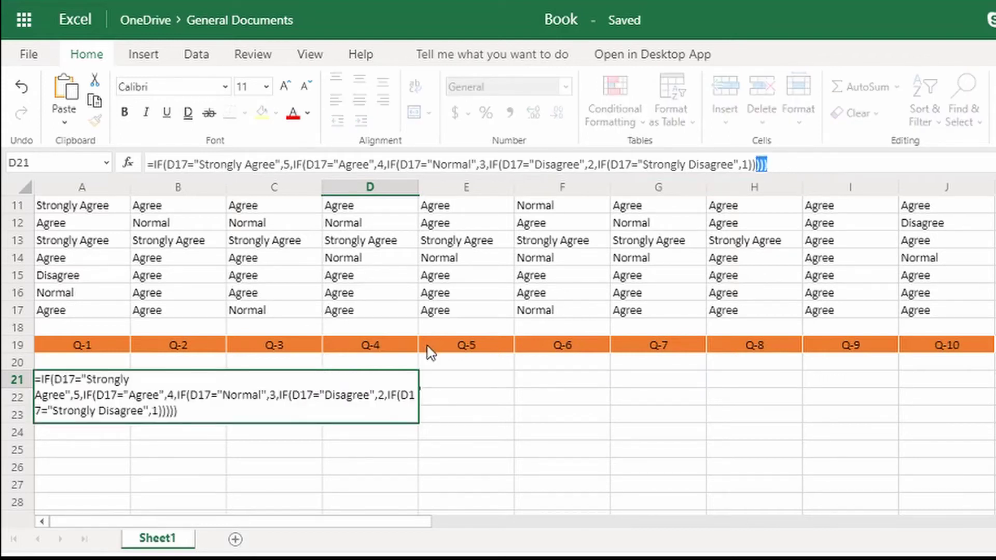
key("Escape")
left_click(404, 401)
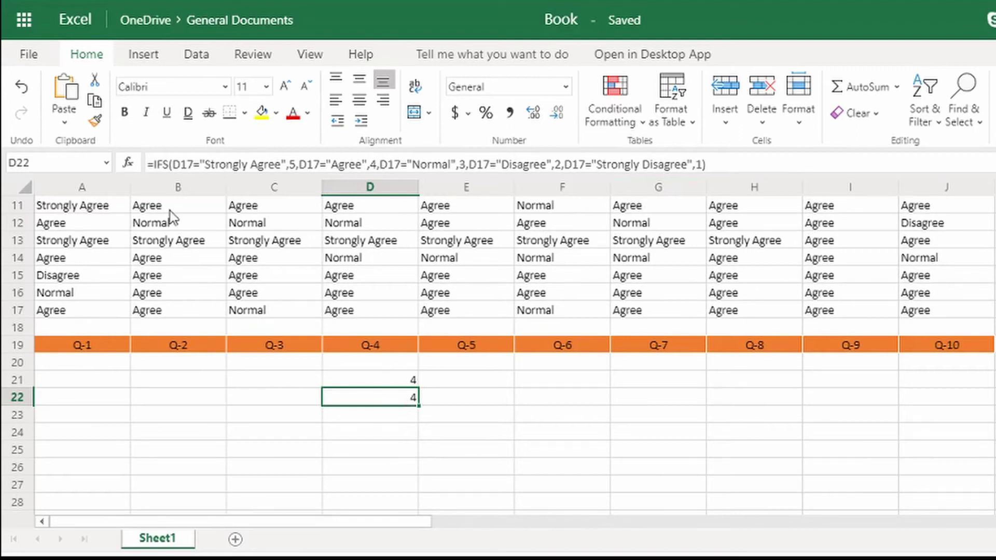
left_click(381, 383)
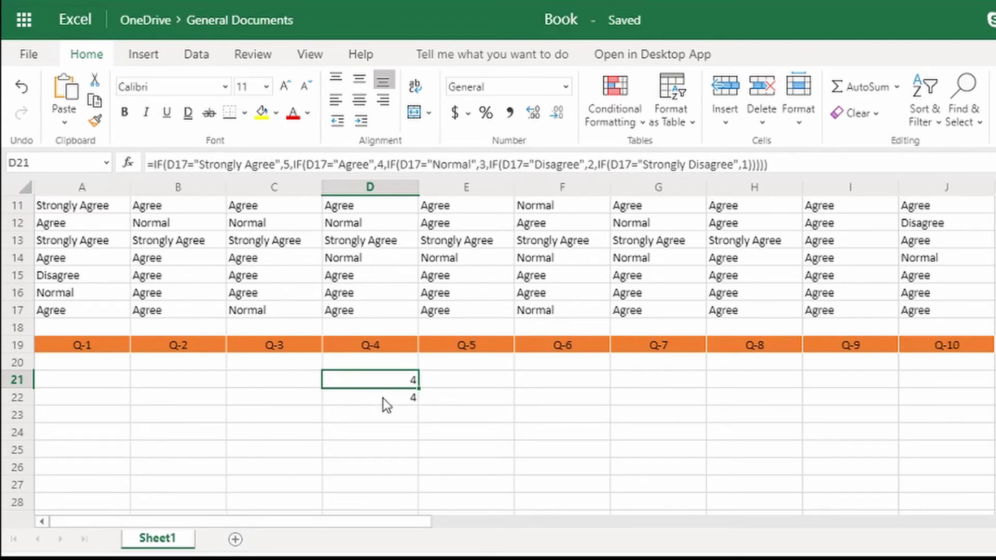
Step: Clear the two trial formulas from cells D21 and D22
left_click(383, 398)
left_click_drag(373, 383, 380, 403)
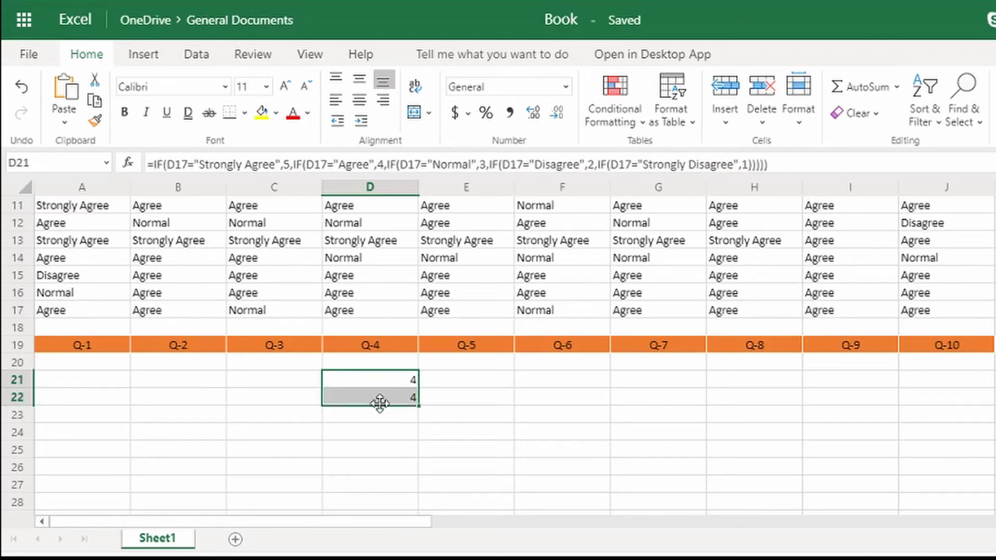
key("Delete")
Step: Start an IFS formula in A20 whose first condition returns 5 when A2 equals "Strongly Agree"
left_click(109, 368)
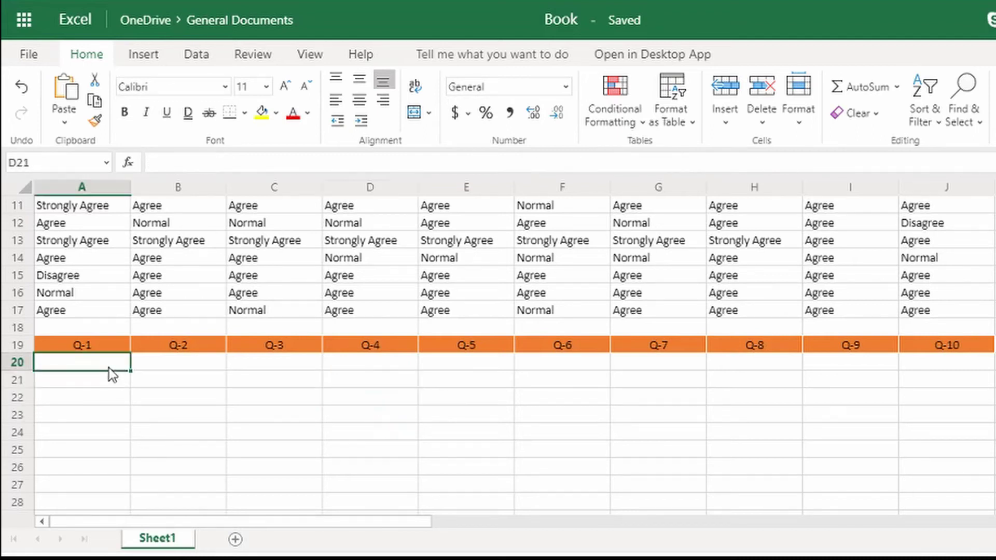
type("=if")
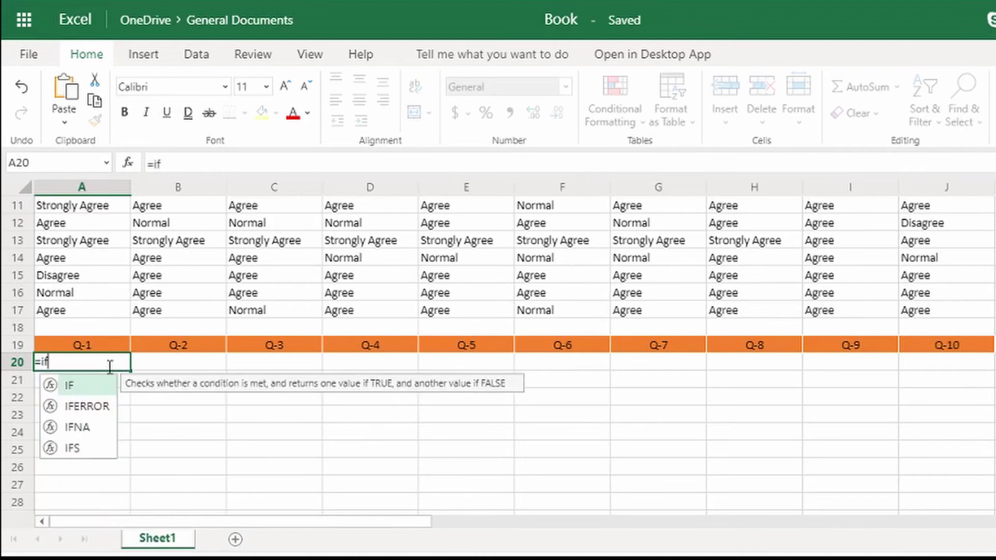
type("s(")
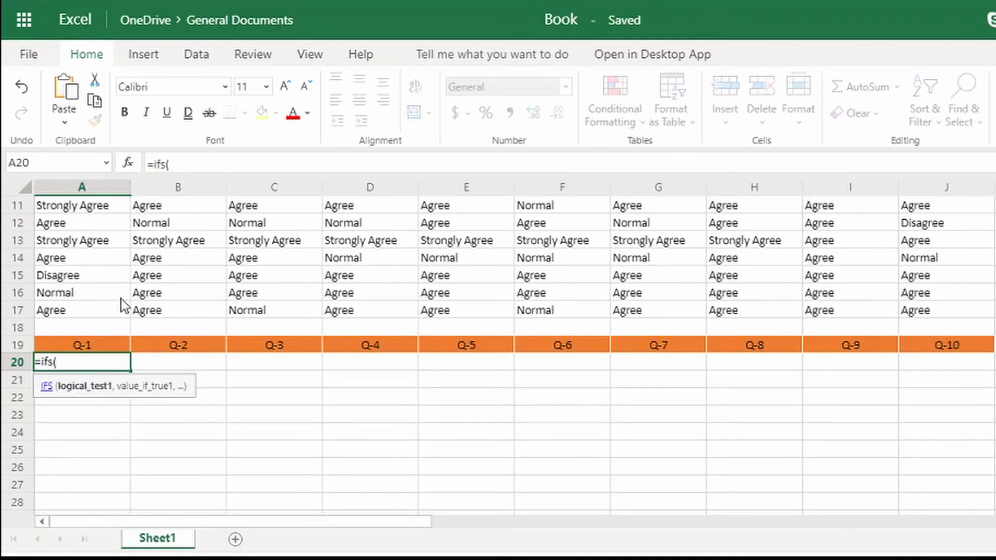
scroll(112, 293, "up", 3)
left_click(73, 231)
left_click(197, 160)
type("=")
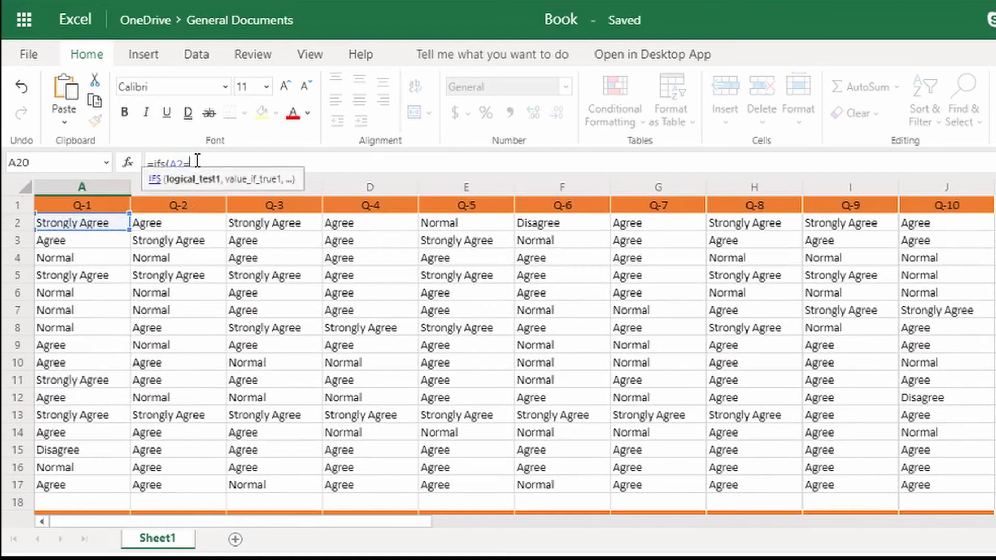
type("\"Strongly Agree\"")
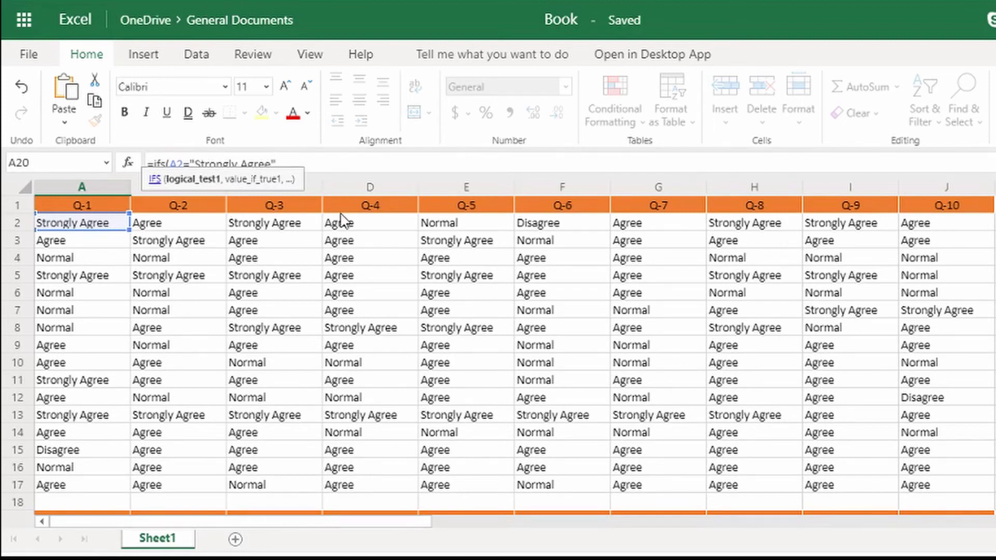
type(",")
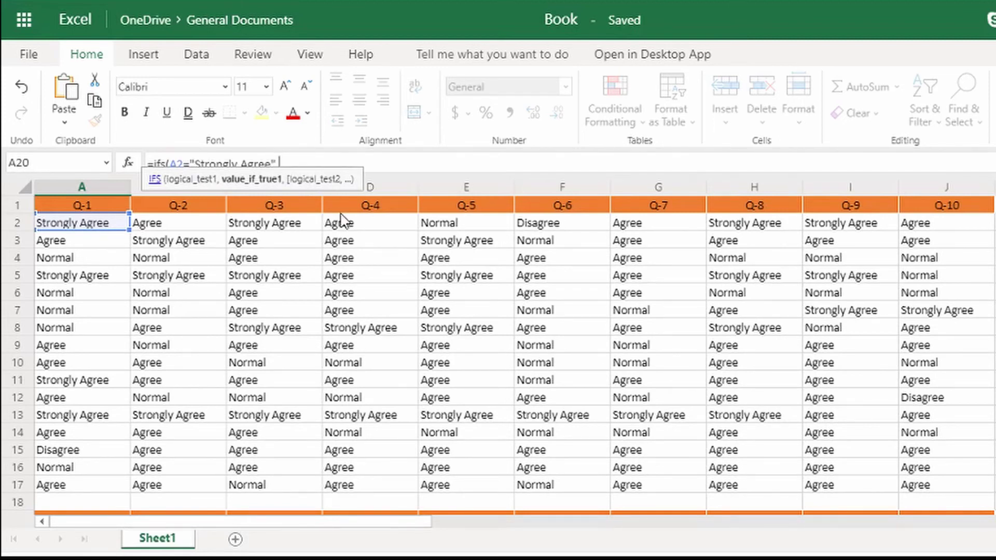
type("5,")
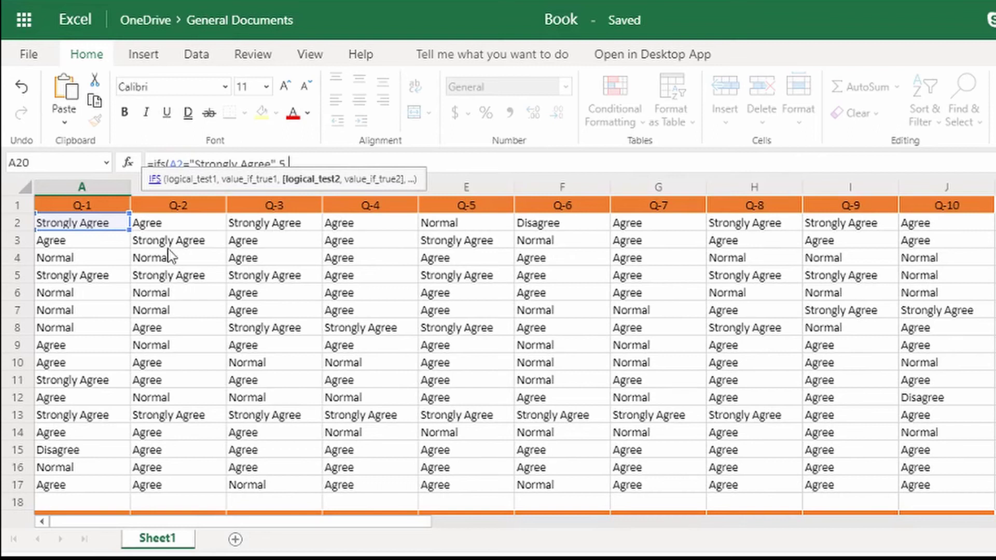
Step: Add a second condition to the A20 IFS formula that returns 4 when A2 equals "Agree"
left_click(87, 222)
type("=\"")
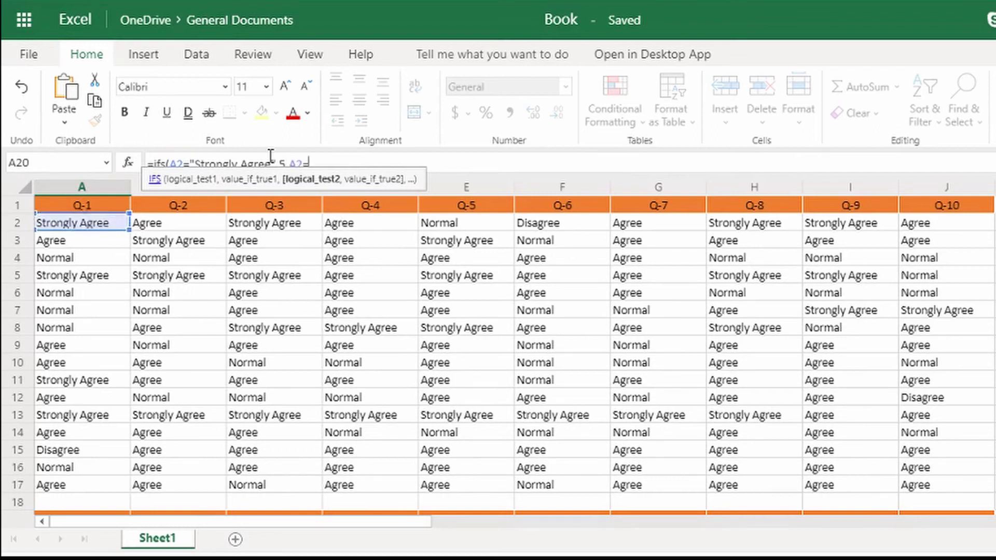
type("Agree\"")
type(",")
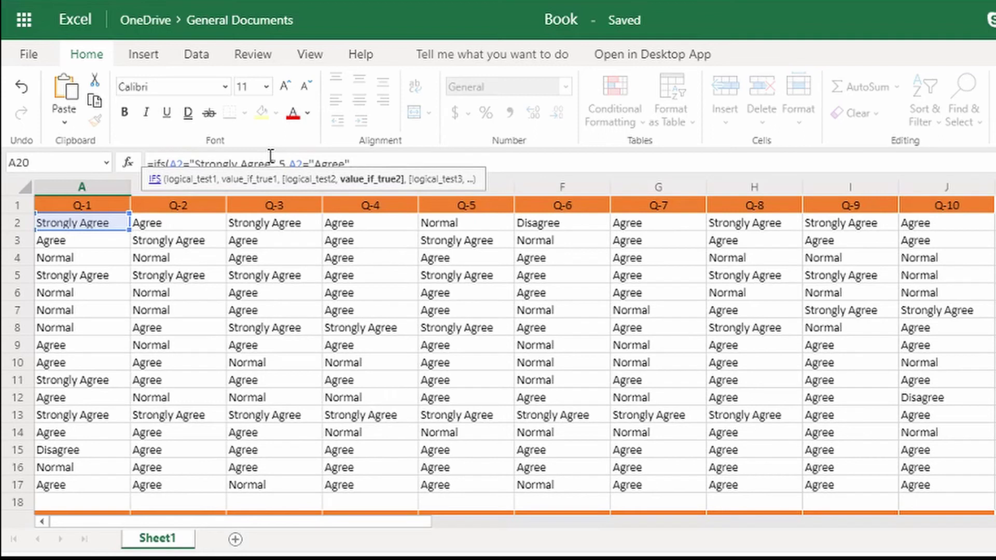
type("4,")
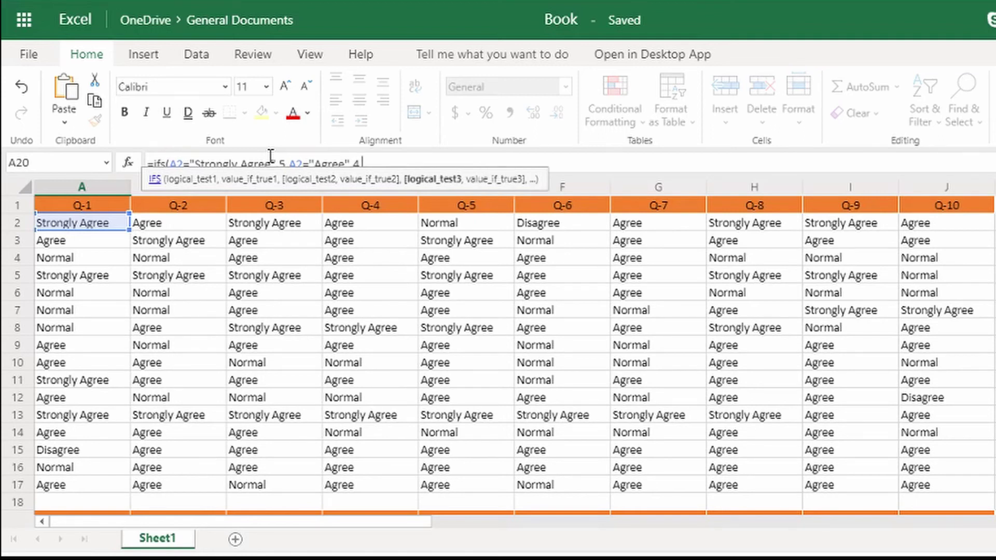
Step: Add a third condition to the A20 IFS formula that returns 3 when A2 equals "Normal"
left_click(77, 227)
type("=")
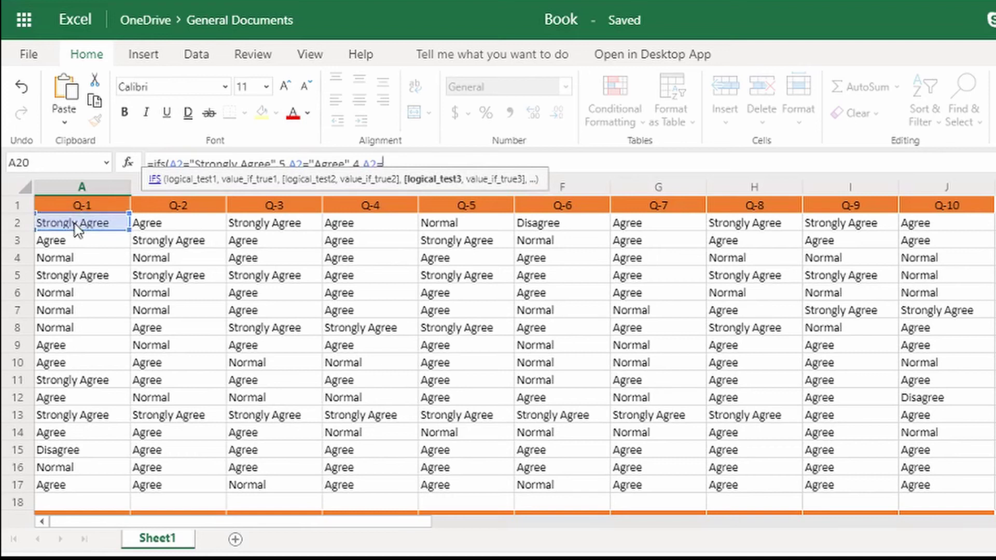
type("\"Normal\",")
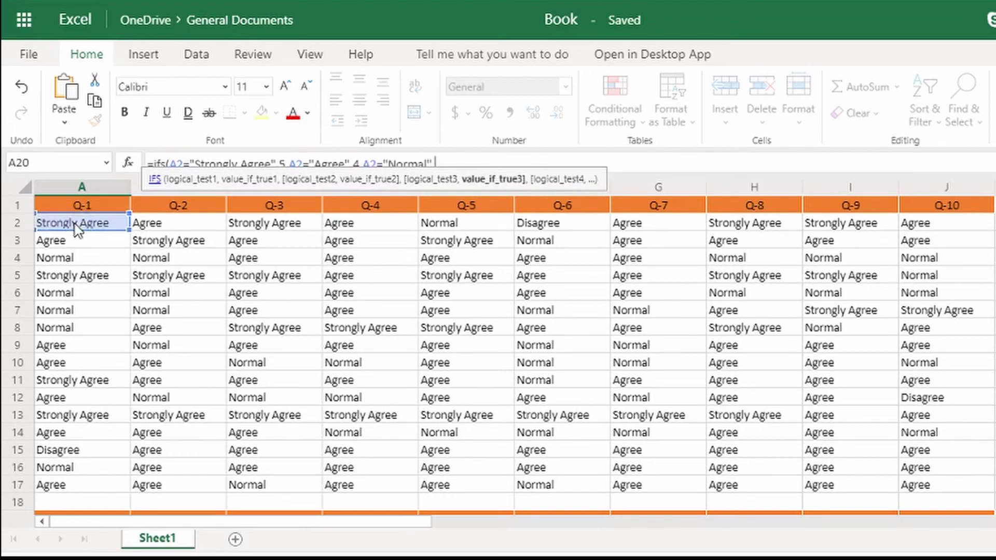
type("3,")
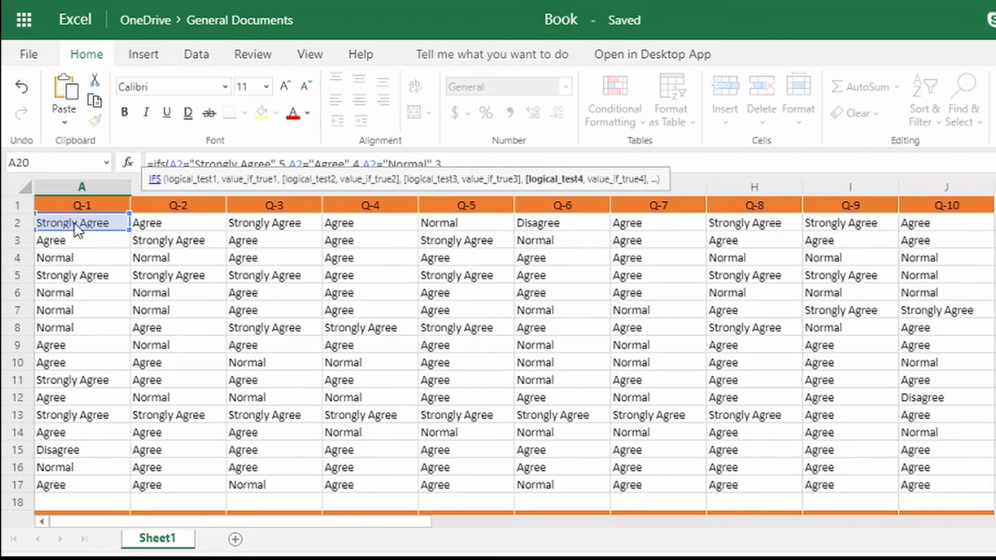
Step: Add a fourth condition to the A20 IFS formula that returns 2 when A2 equals "Disagree"
left_click(76, 224)
type("=\"")
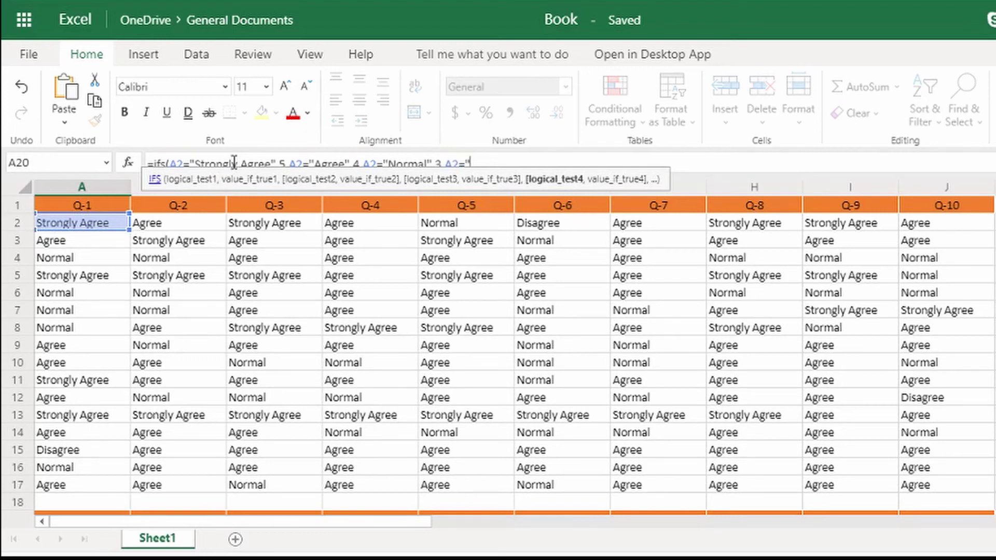
type("Disagree\",2")
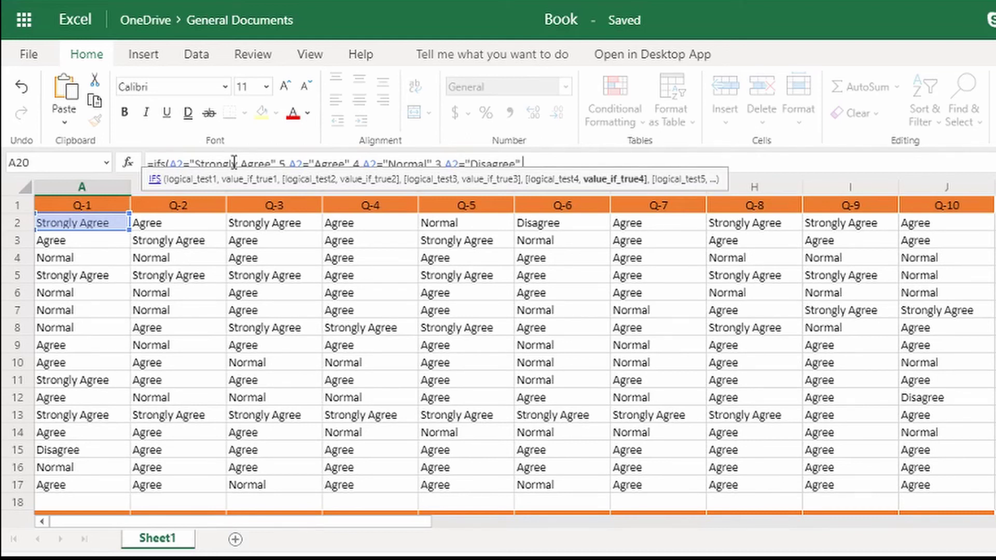
type(",")
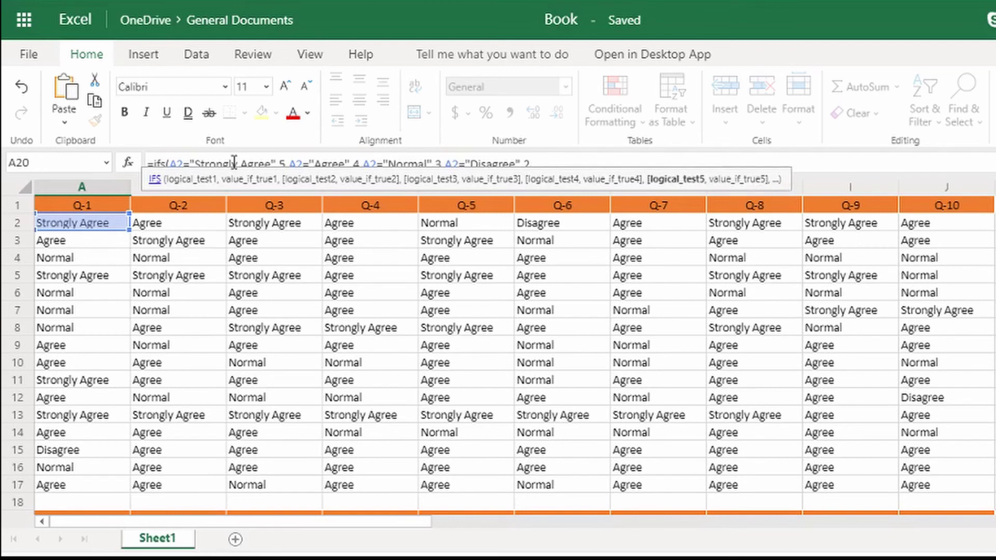
Step: Complete the A20 IFS formula with A2 equal to "Strongly Disagree" returning 1, close the parenthesis and enter it
left_click(106, 224)
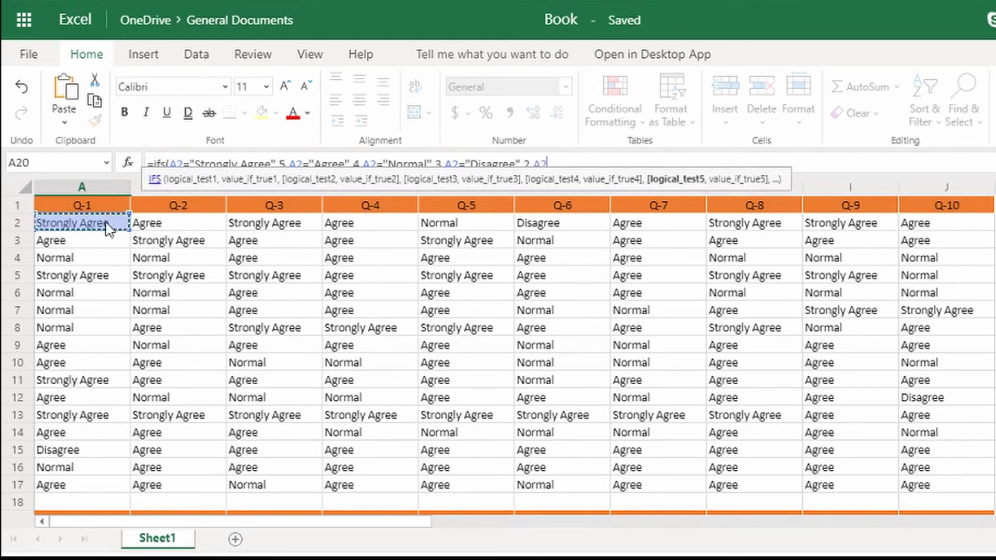
type("=\"Strongly Disagree\",1)")
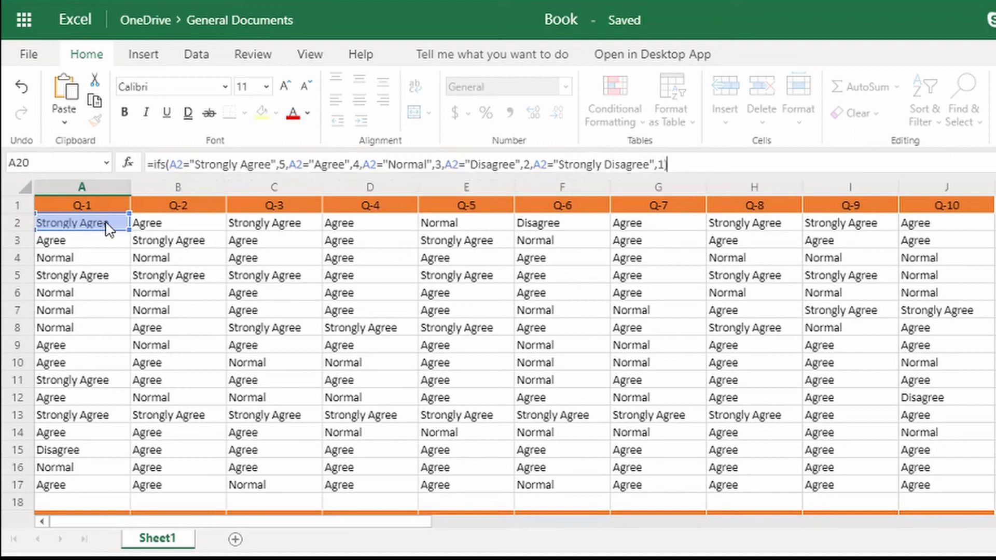
key("ctrl+Return")
Step: Fill the IFS formula from A20 down the Q-1 column to row 41
scroll(200, 412, "down", 2)
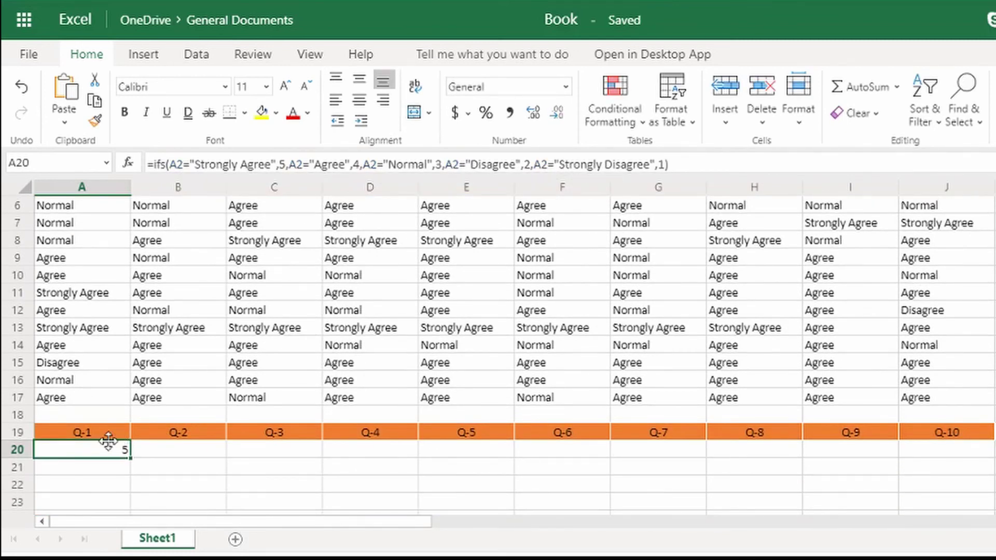
scroll(112, 430, "down", 2)
left_click_drag(129, 369, 114, 478)
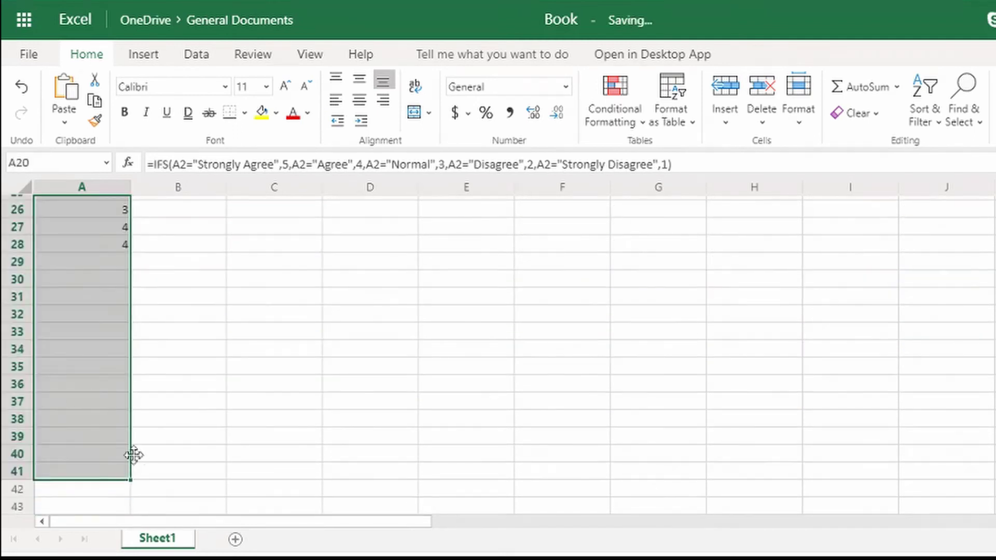
Step: Clear the surplus filled cells A36 to A41 below the last response row
left_click_drag(91, 387, 89, 472)
key("Delete")
left_click(156, 436)
Step: Fill the Q-1 score formulas in A20:A35 across to column J to cover Q-2 through Q-10
scroll(112, 316, "up", 8)
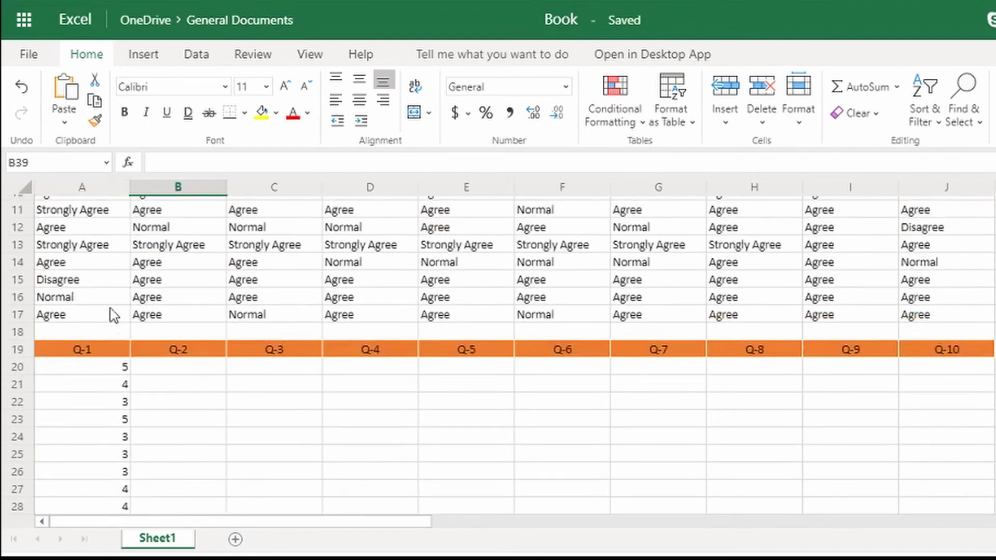
scroll(107, 363, "down", 5)
left_click_drag(111, 275, 835, 285)
scroll(856, 312, "down", 1)
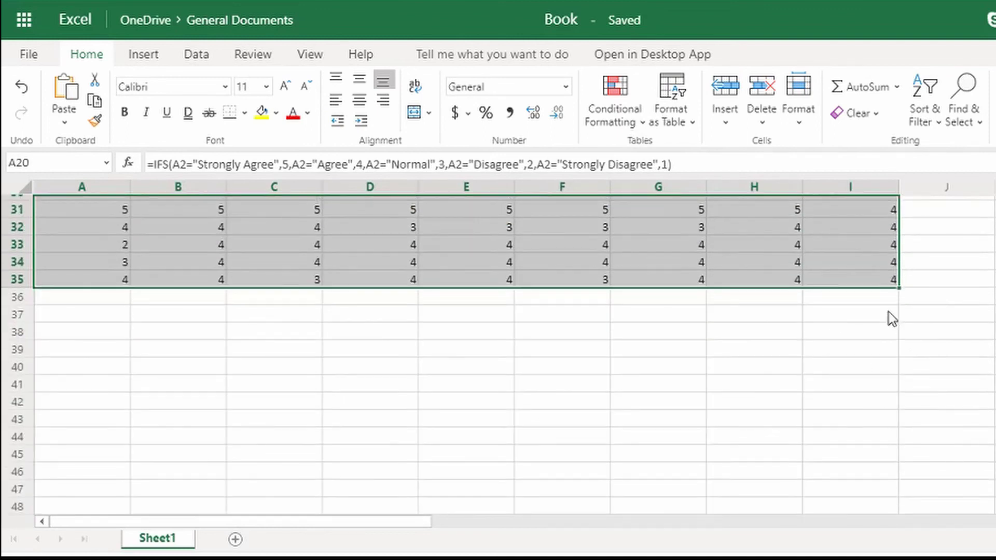
left_click_drag(897, 287, 972, 285)
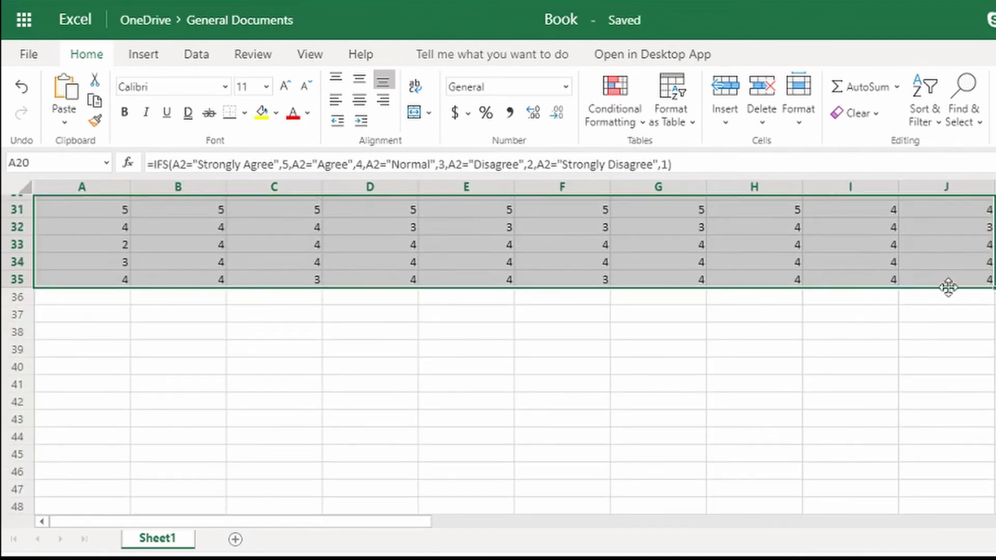
Step: Check the filled score table by inspecting the IFS formulas in D24 and A20
scroll(773, 322, "up", 5)
scroll(770, 319, "up", 1)
left_click(402, 435)
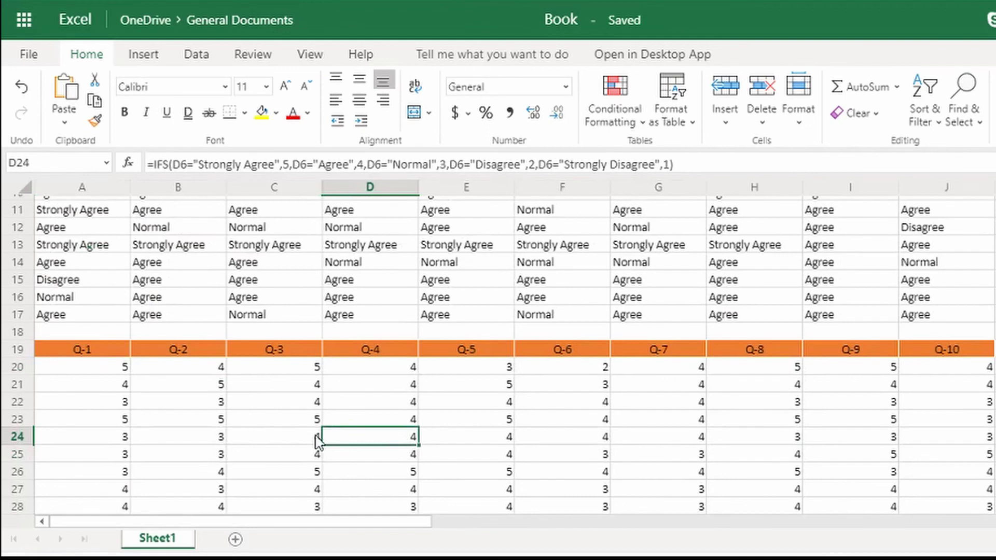
left_click(51, 371)
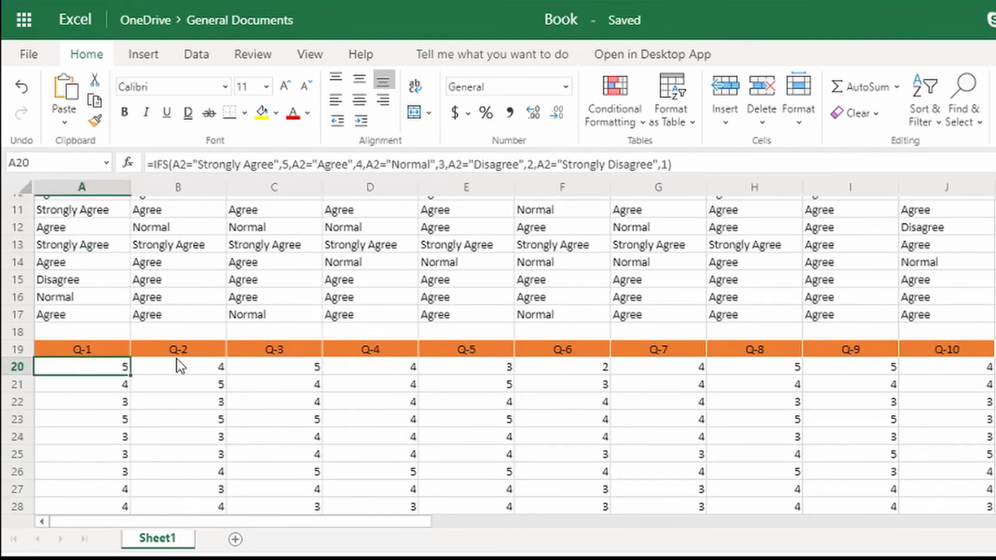
left_click(684, 167)
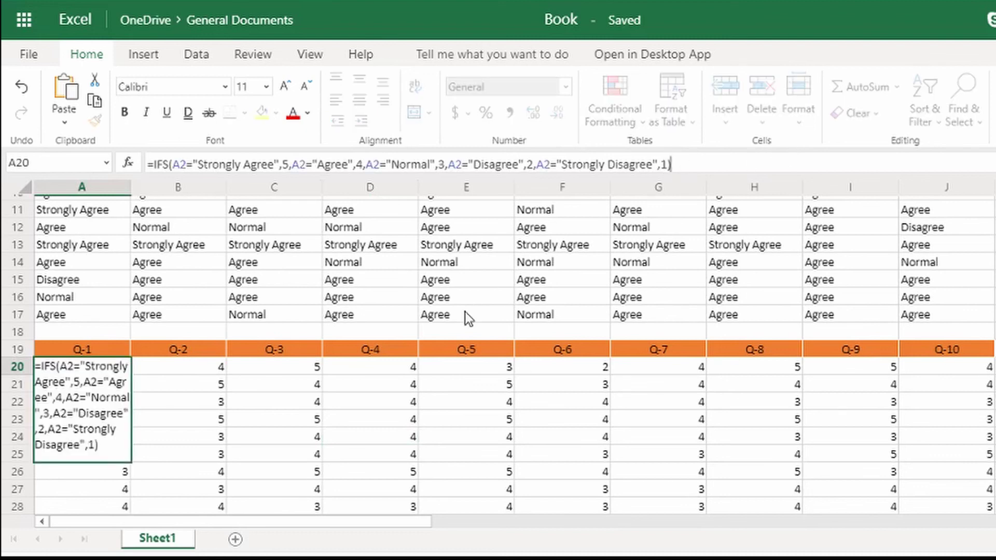
key("Escape")
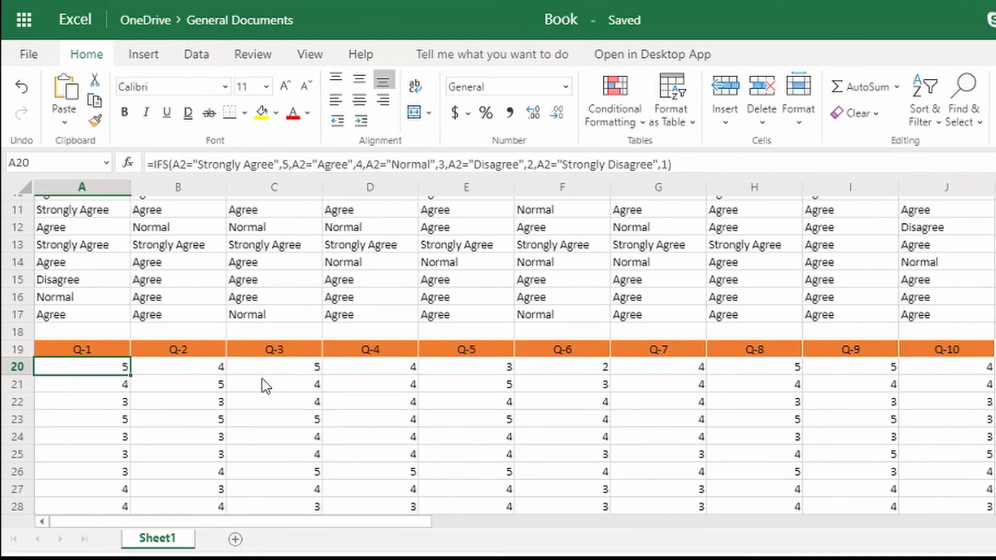
scroll(269, 366, "down", 2)
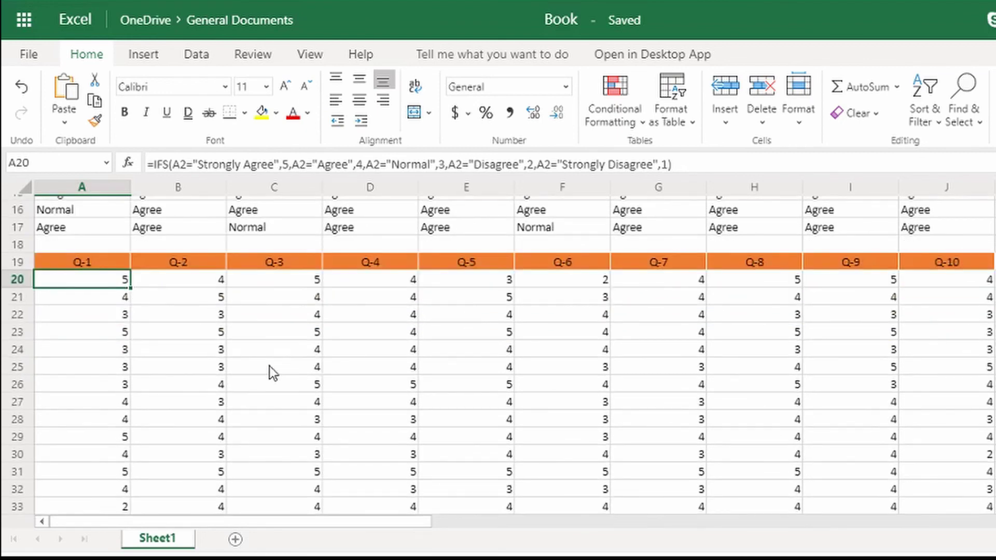